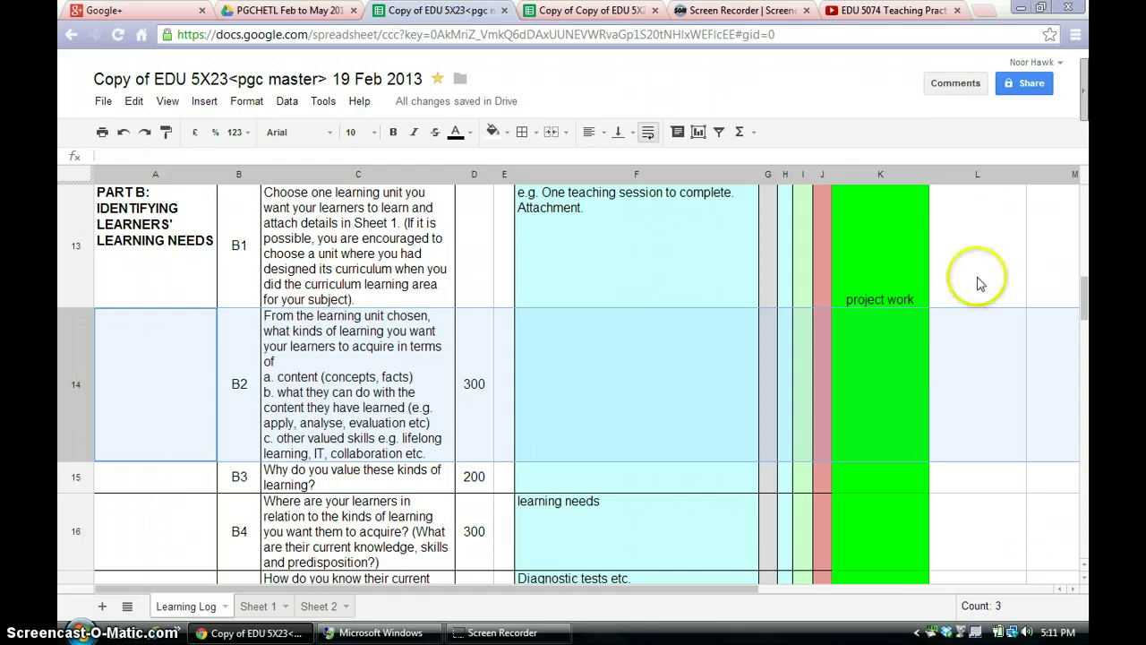
- Examine task B1 on choosing a learning unit in the learning log, and open the lesson plan in Sheet 1
click(896, 297)
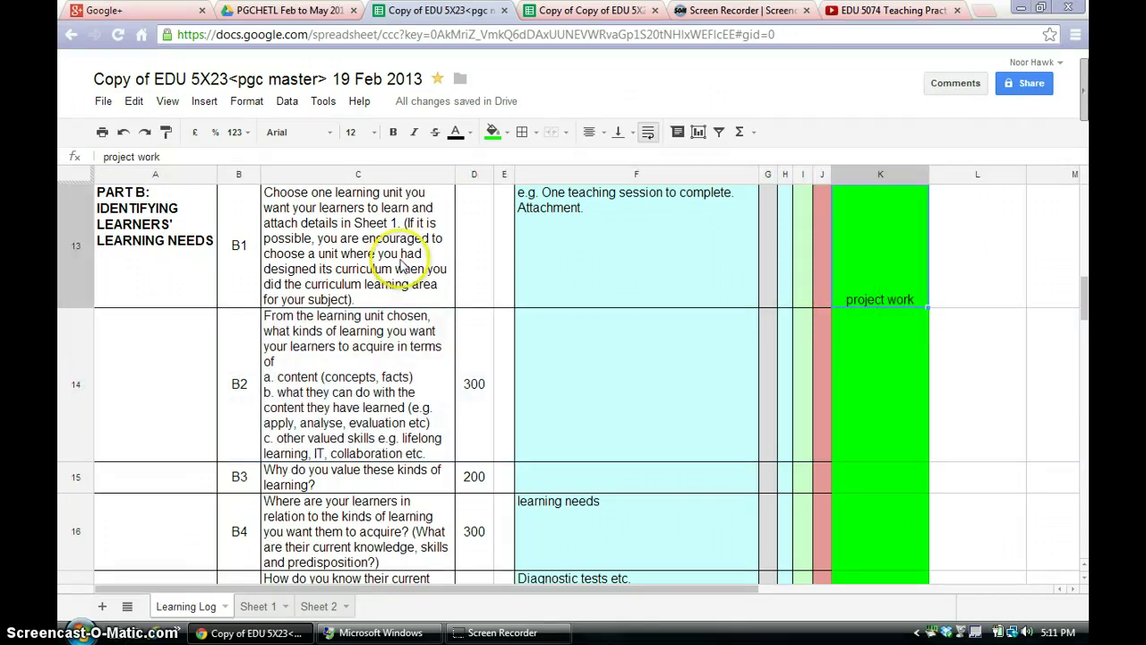
click(368, 256)
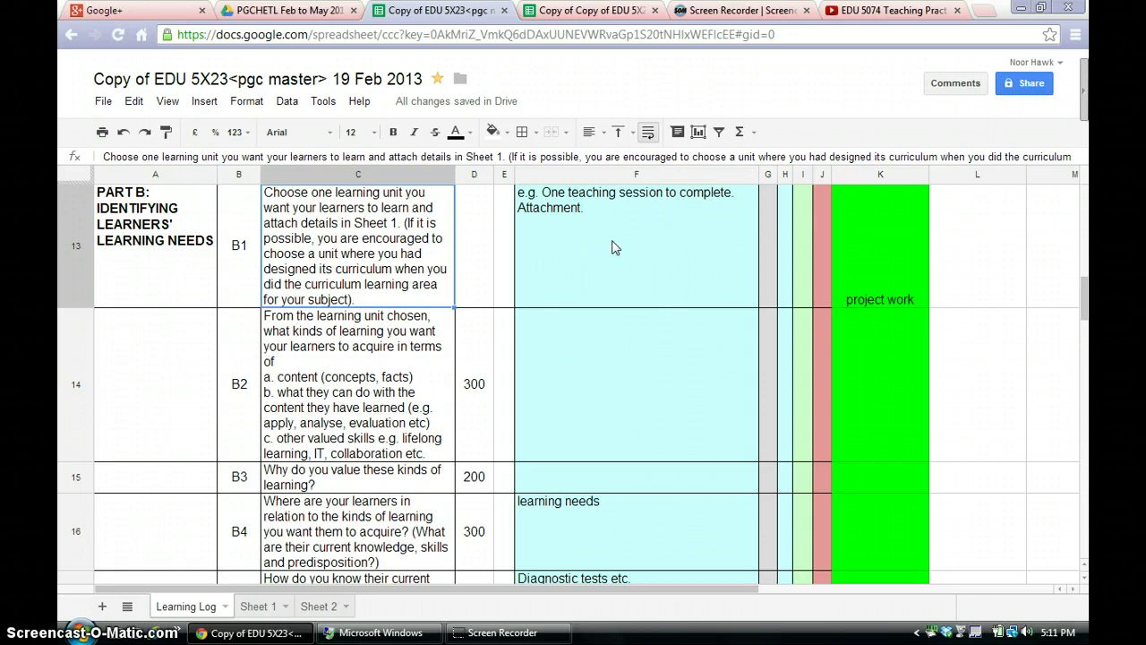
click(263, 608)
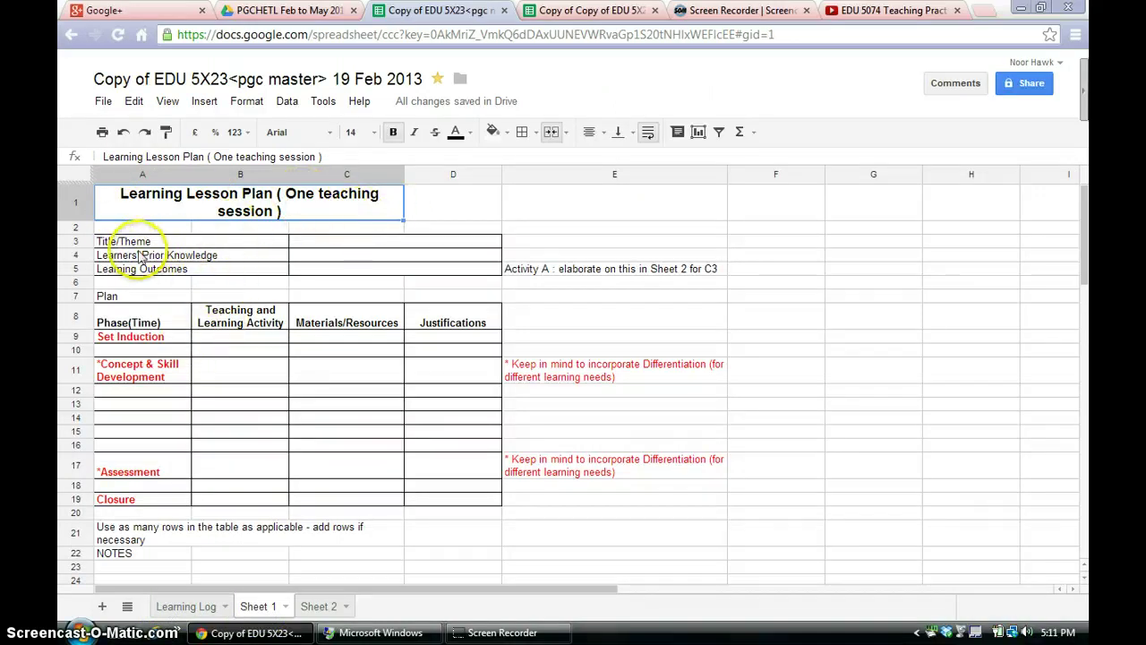
- Go through the lesson plan's entry cells for title/theme, learners' prior knowledge and learning outcomes
click(393, 243)
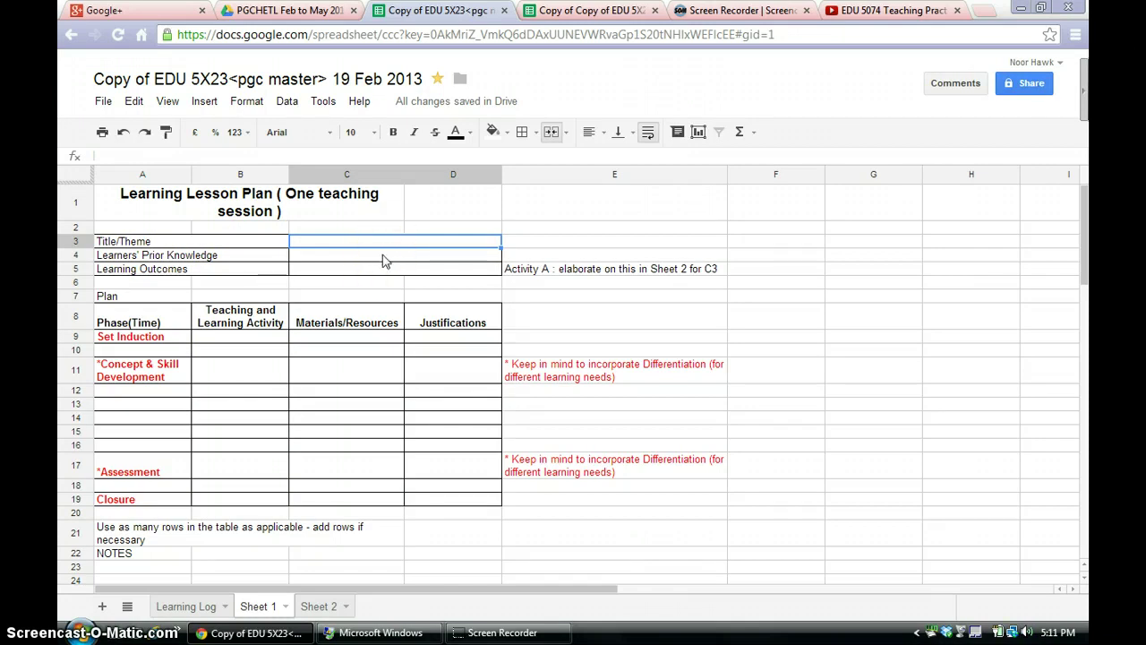
click(383, 260)
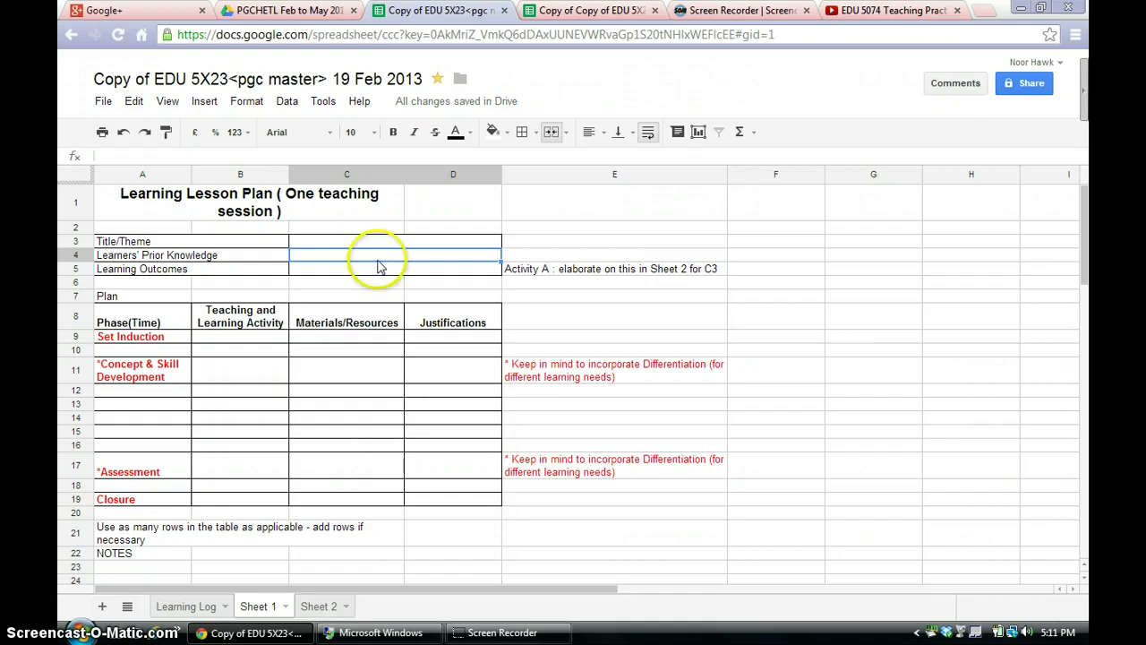
click(376, 272)
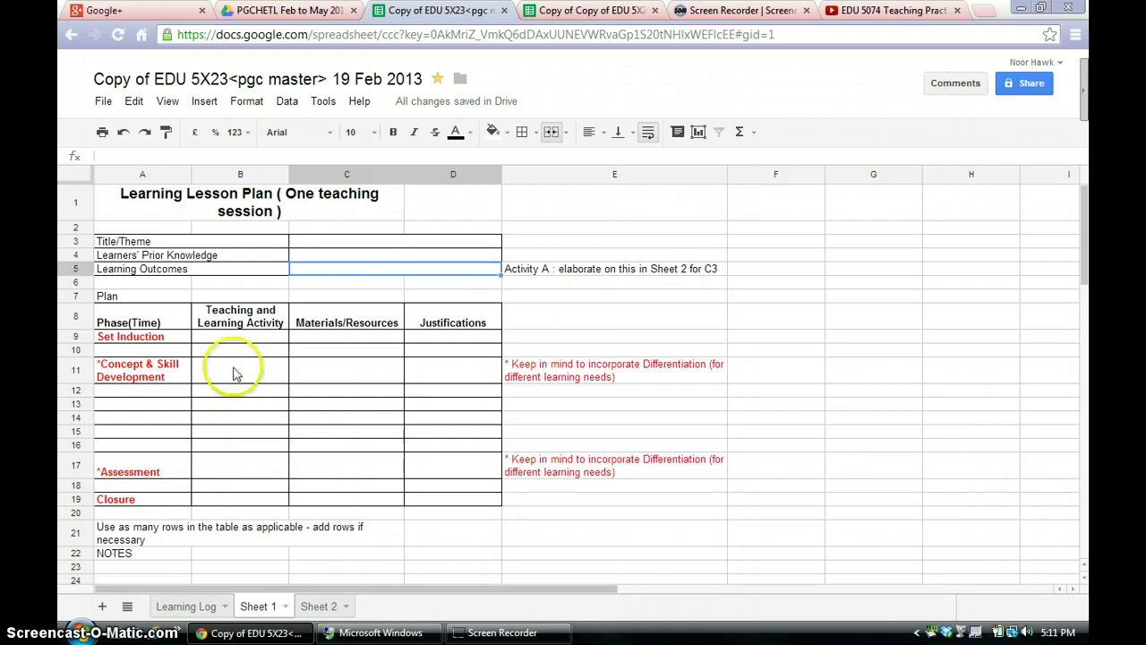
- Go through the lesson plan's phases from Set Induction to Closure, and return to Set Induction
click(143, 338)
click(145, 370)
click(131, 478)
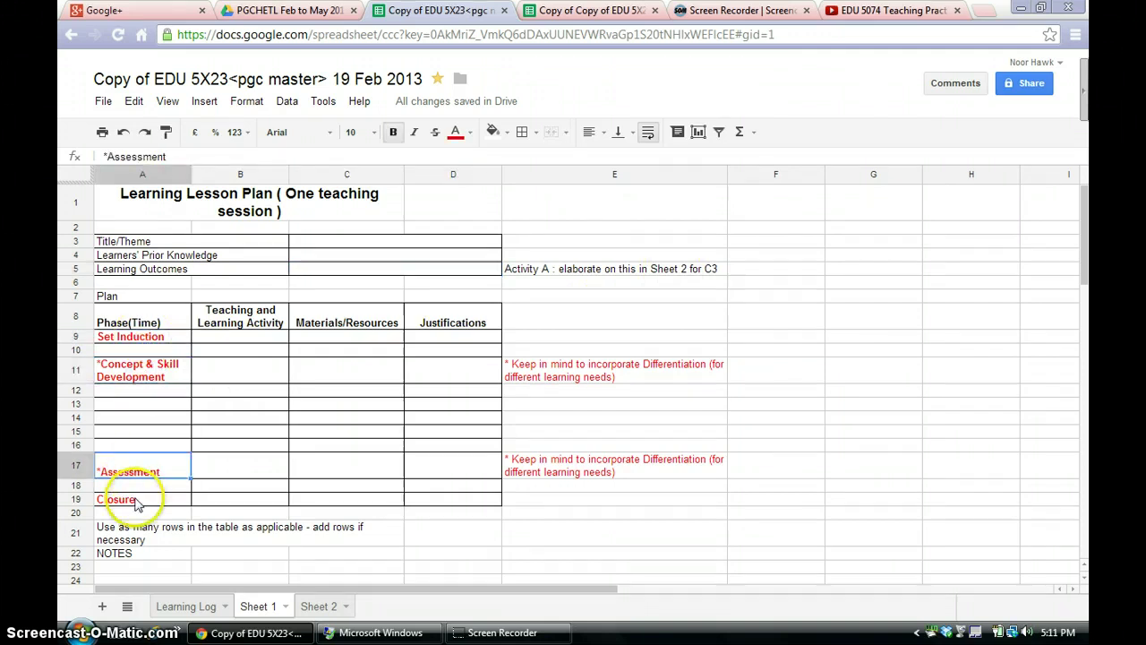
click(128, 498)
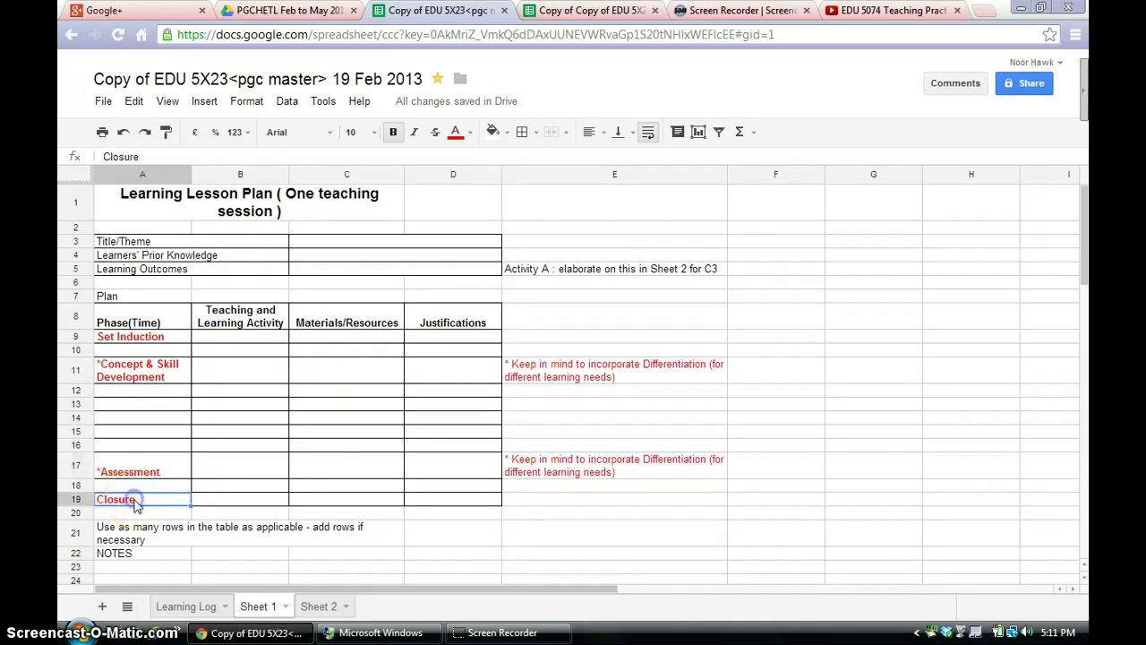
click(147, 337)
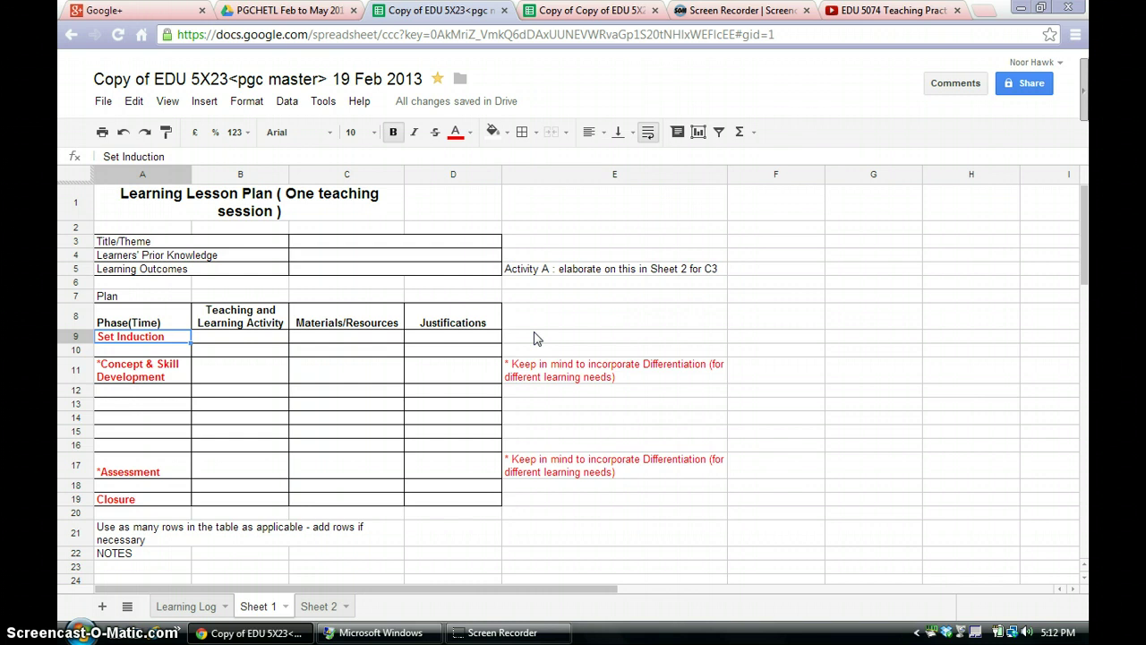
- Examine the Concept & Skill Development row, the Justifications column and the differentiation note beside that phase
click(154, 370)
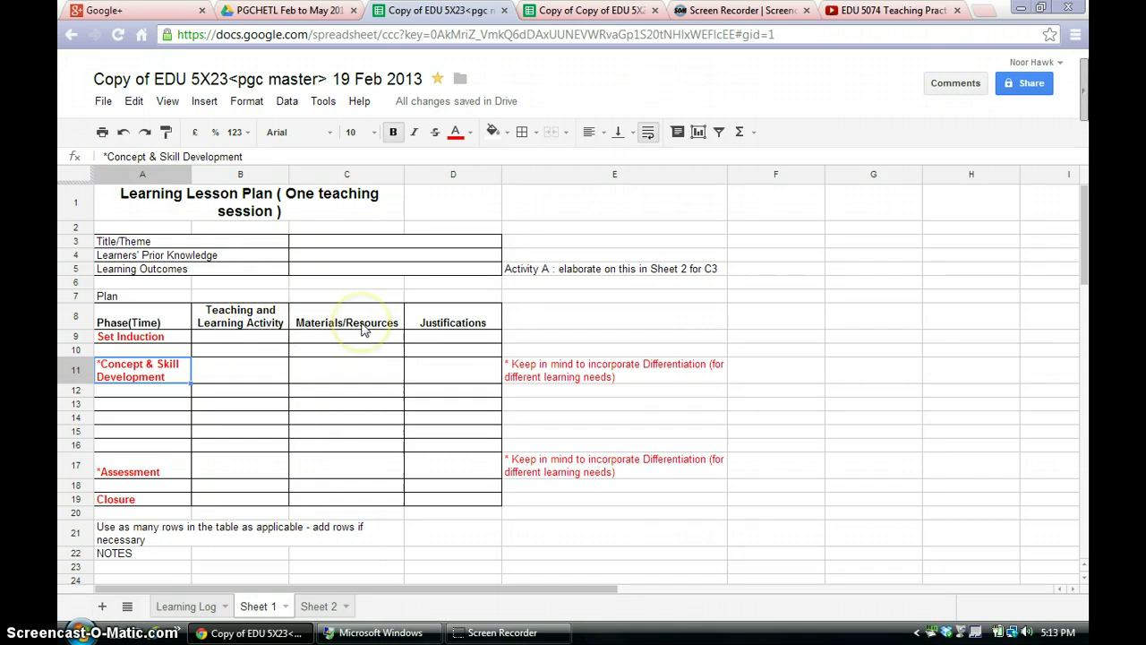
click(458, 326)
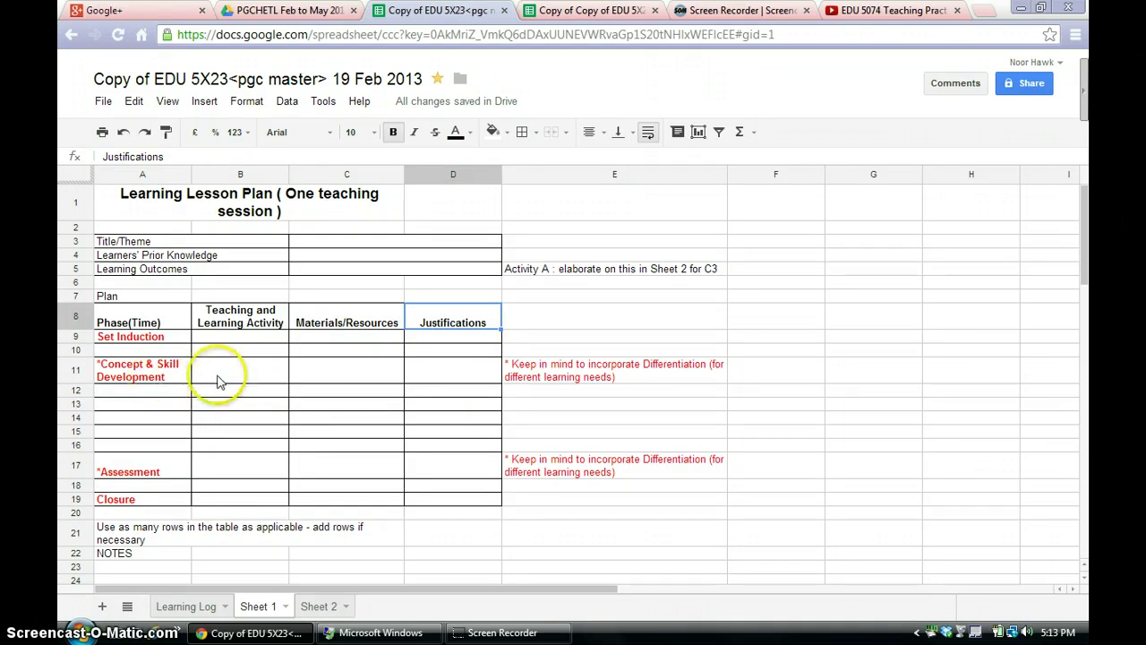
click(606, 378)
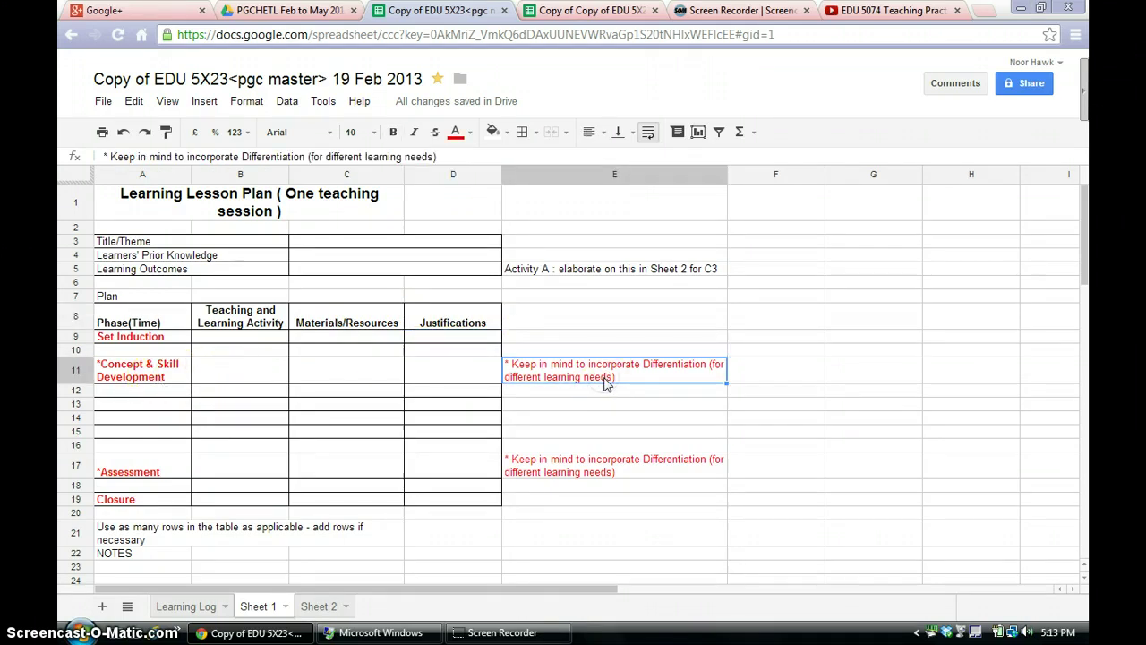
click(694, 385)
click(679, 380)
click(251, 377)
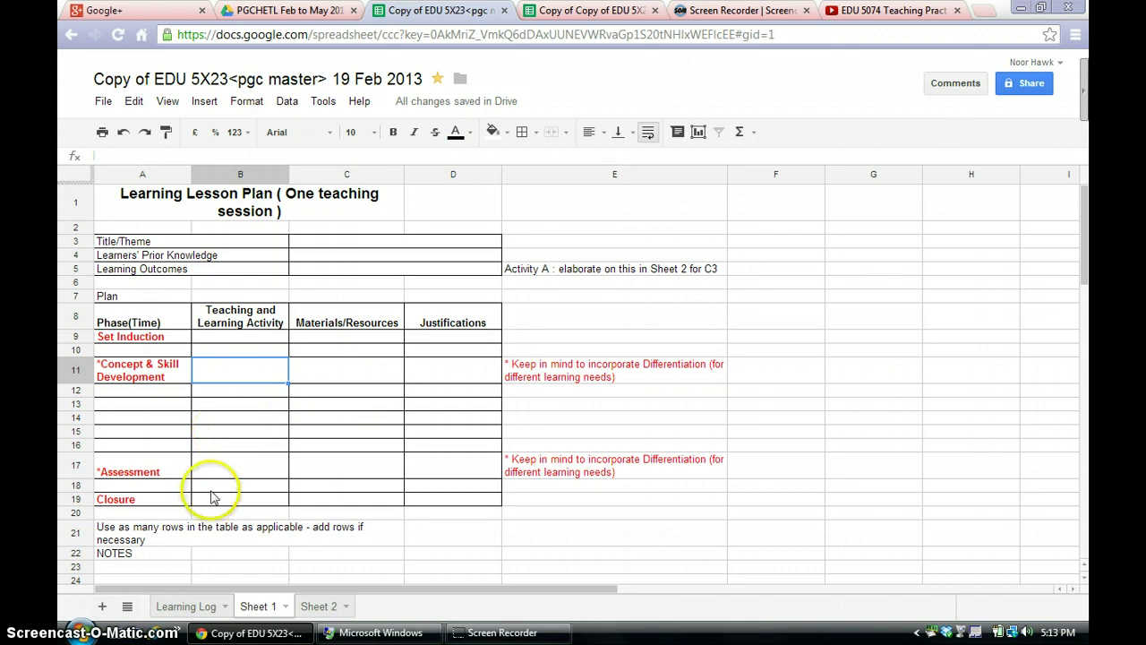
- Examine the Assessment phase with its differentiation note and the activity cells for Assessment and Closure
click(156, 474)
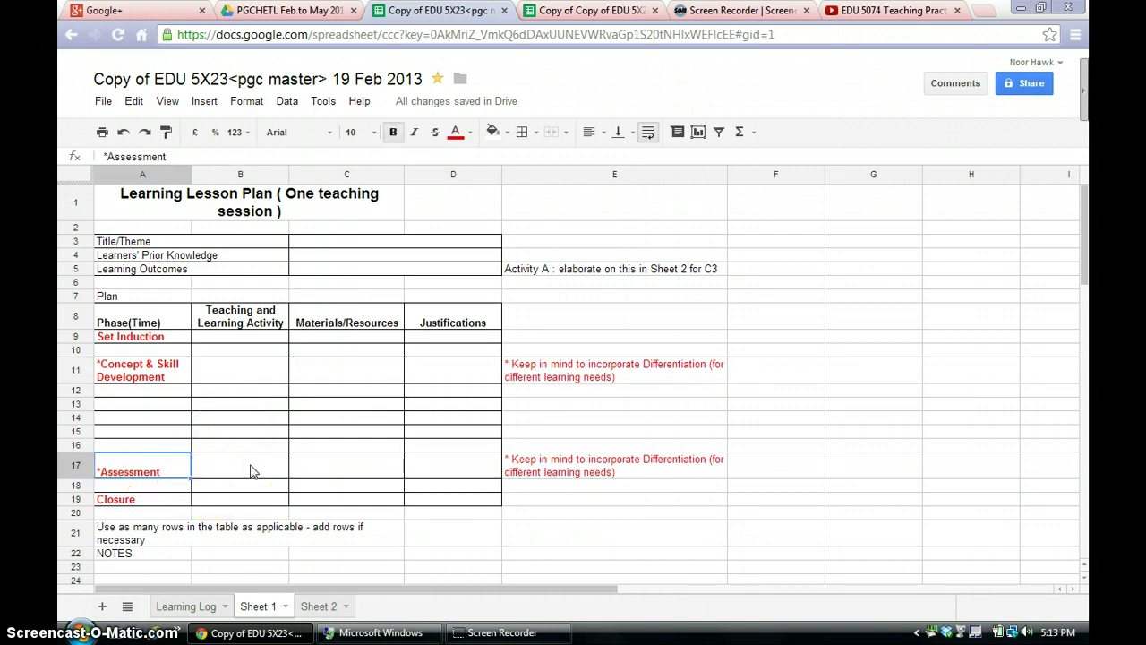
click(630, 475)
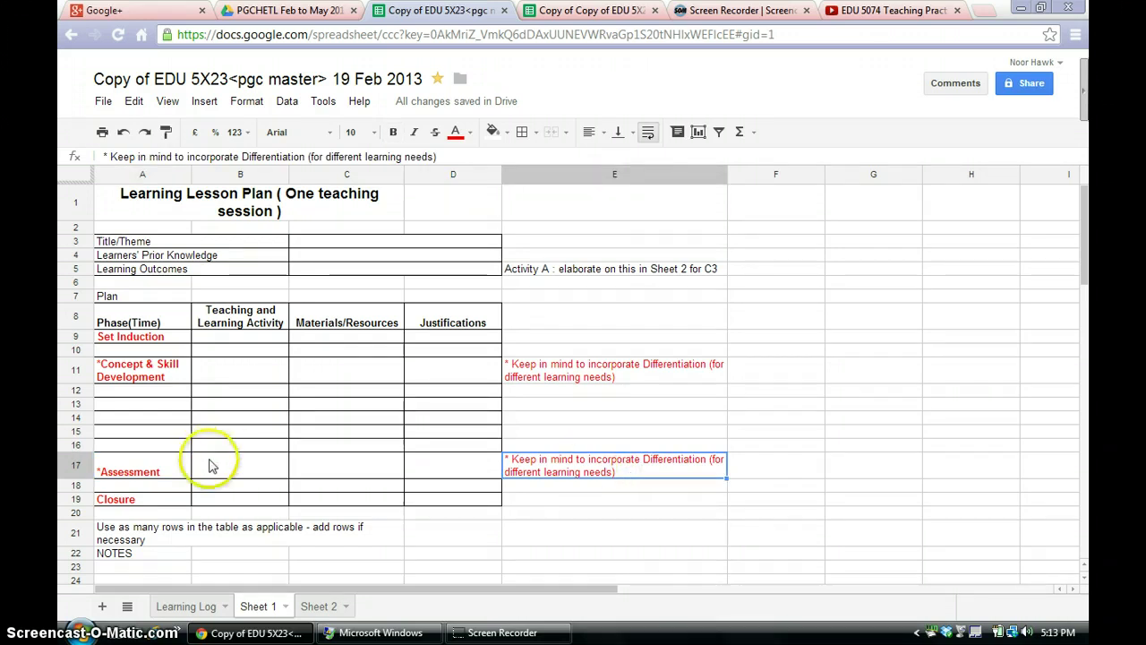
click(144, 475)
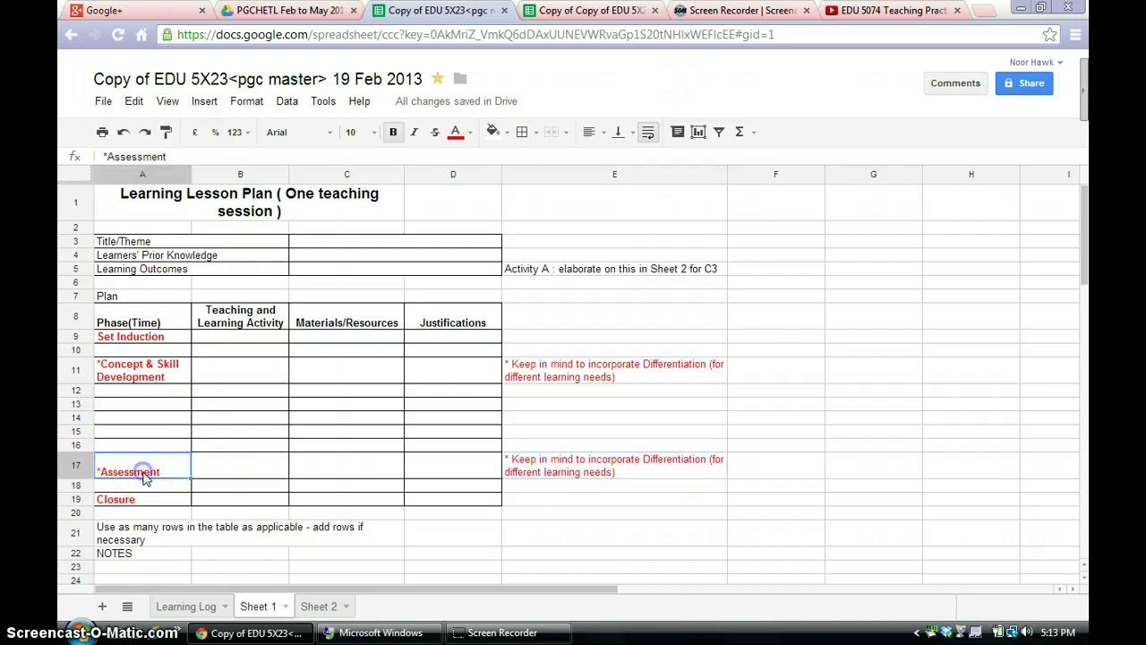
click(249, 469)
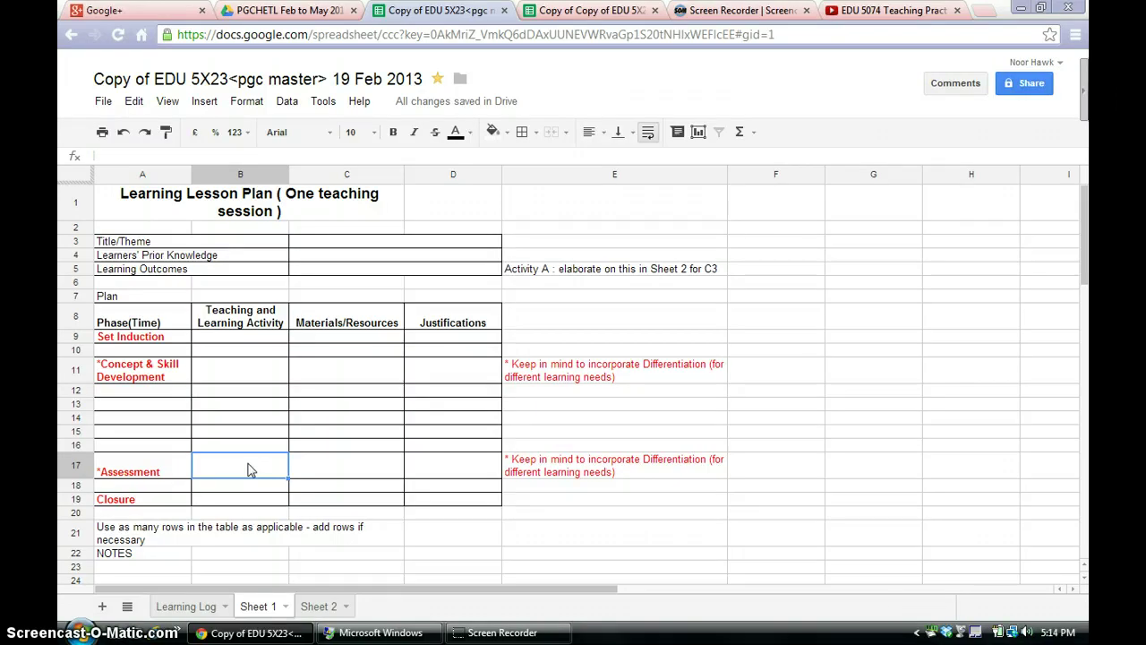
click(238, 498)
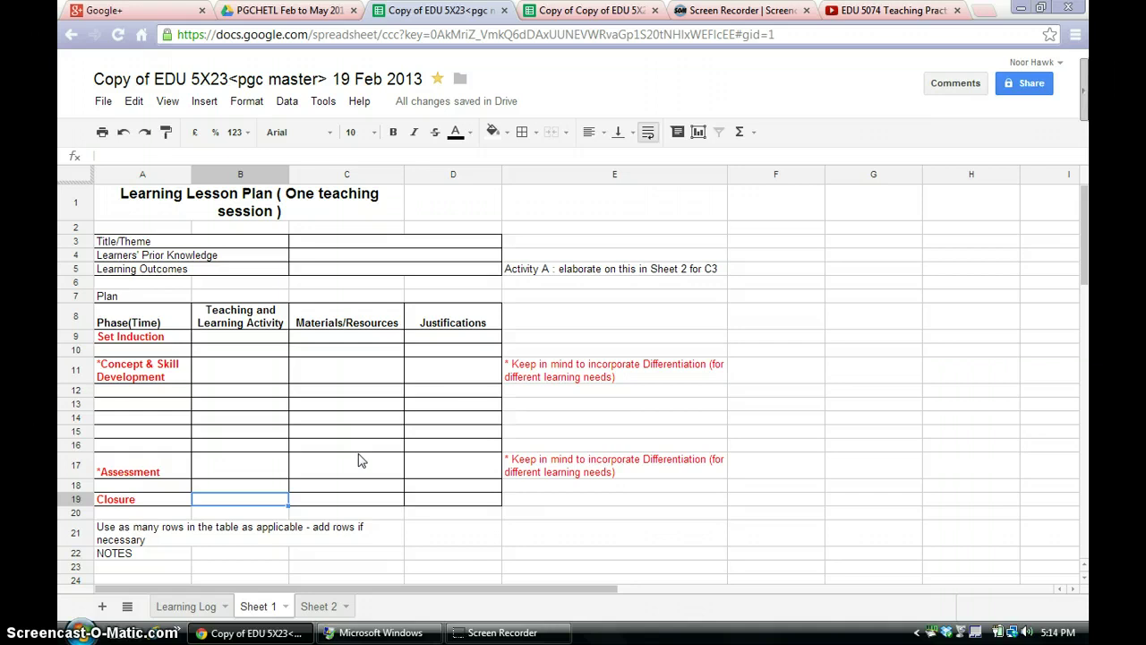
- Return to the Learning Log sheet and examine Part B question B2 and its answer cell
click(179, 606)
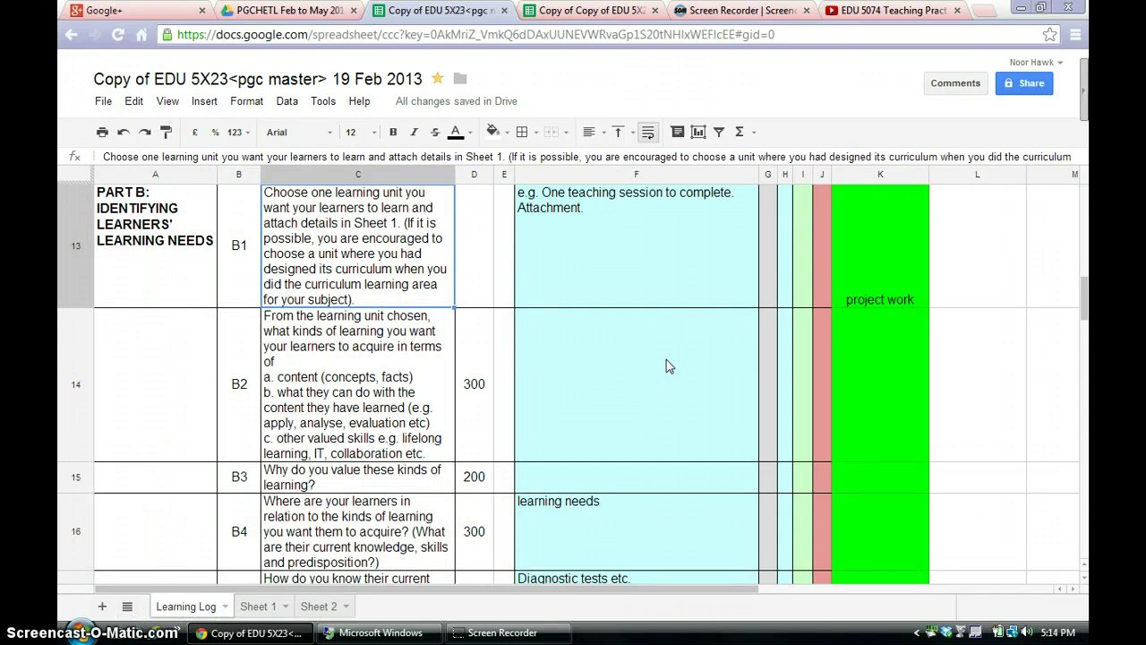
click(335, 405)
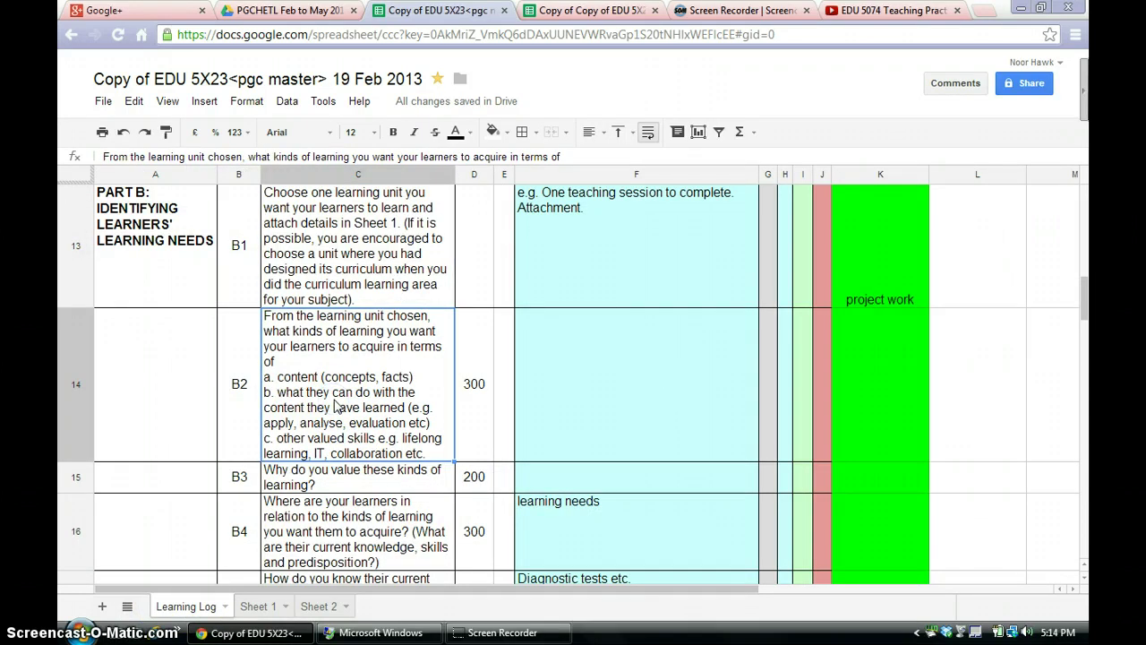
click(125, 255)
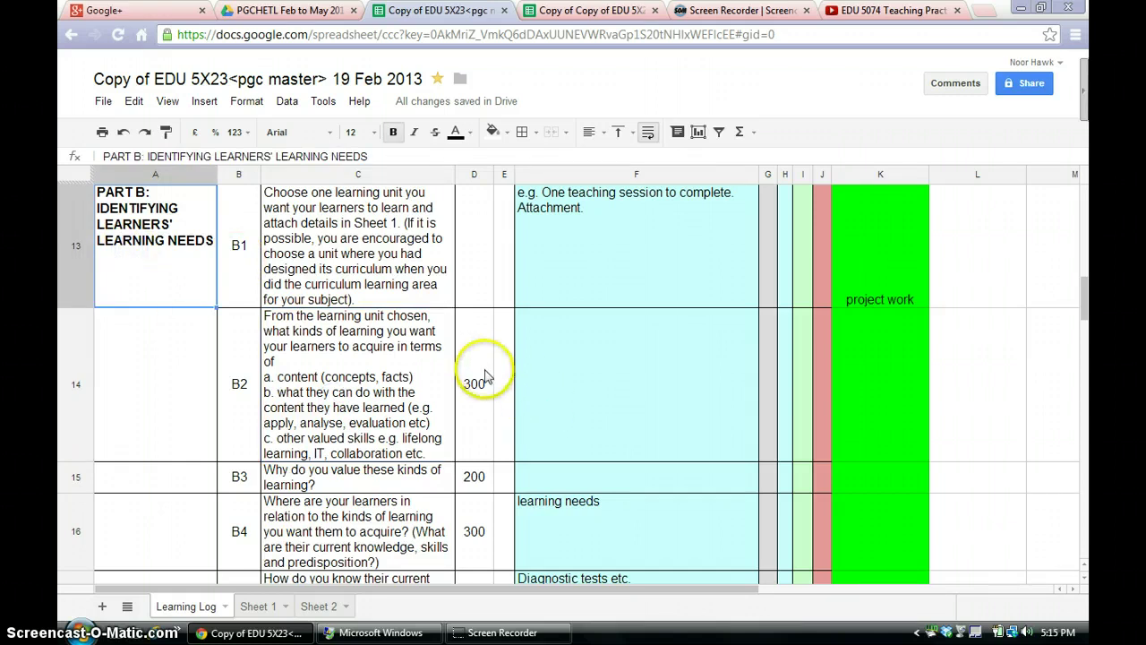
click(390, 401)
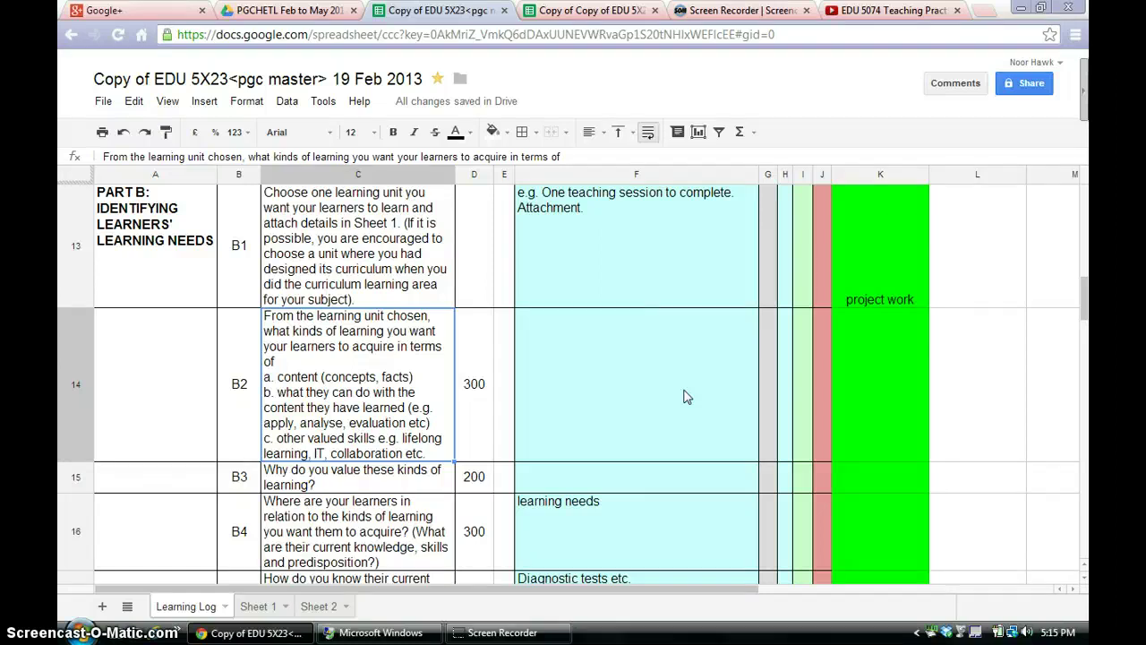
click(617, 393)
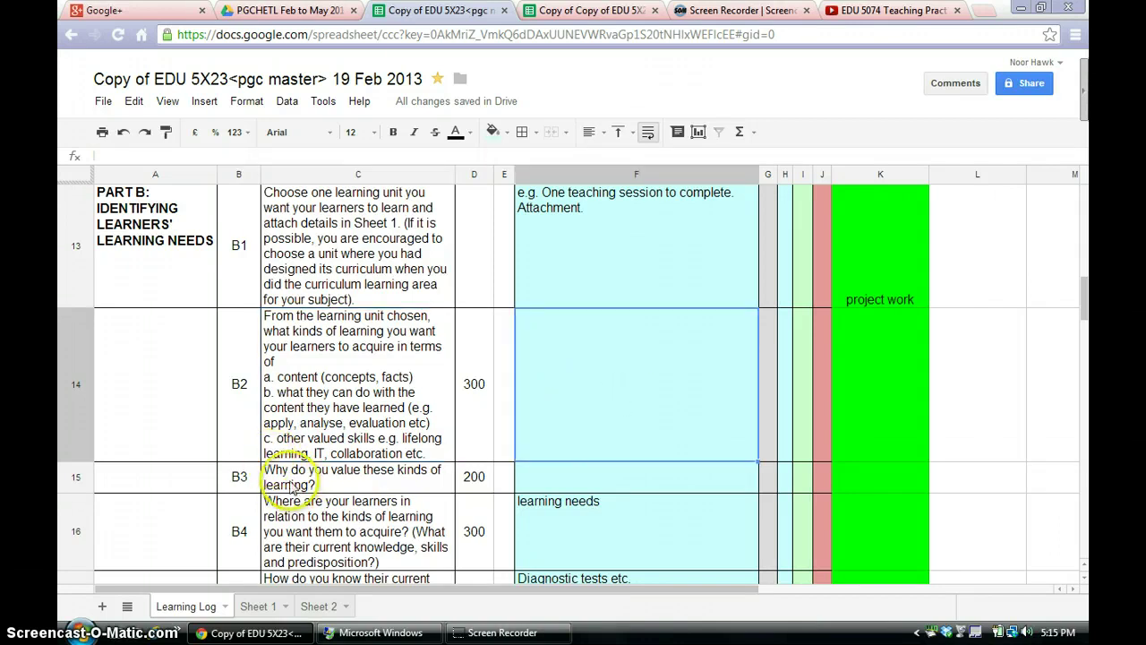
- Examine question B3 on why these kinds of learning are valued, along with its answer cell
click(289, 484)
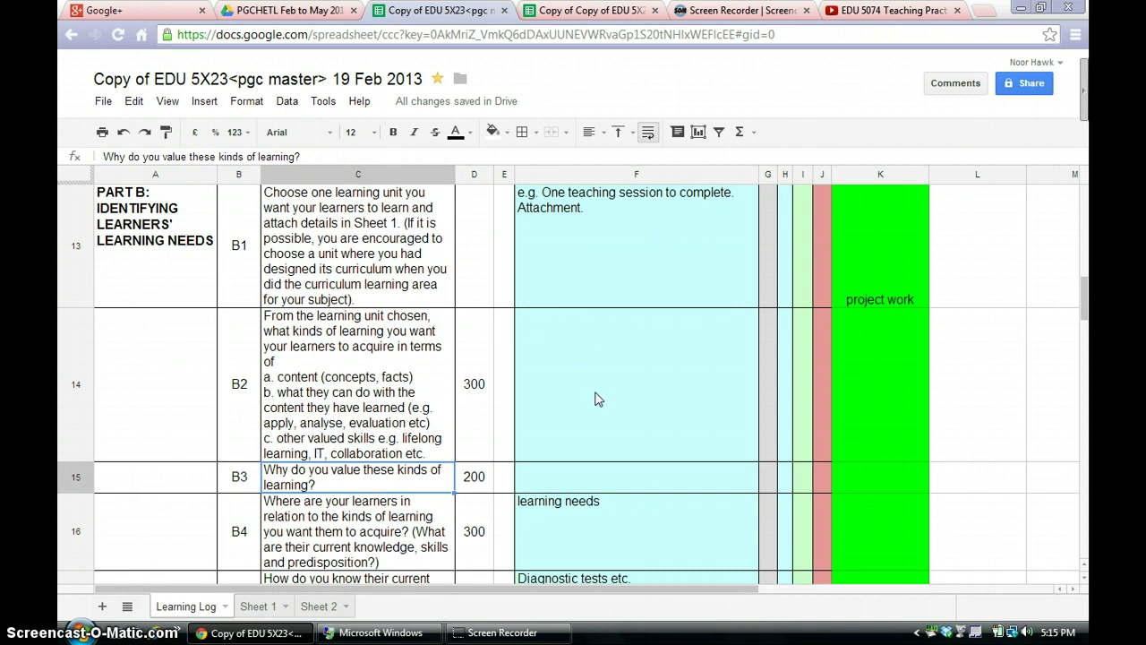
click(637, 476)
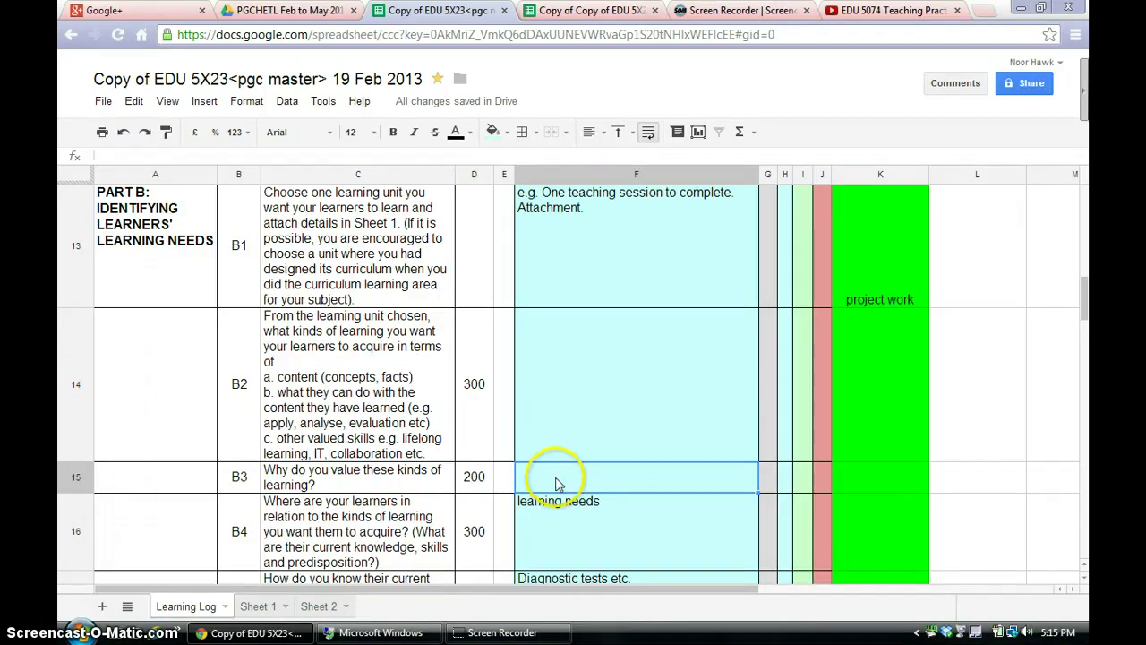
click(621, 482)
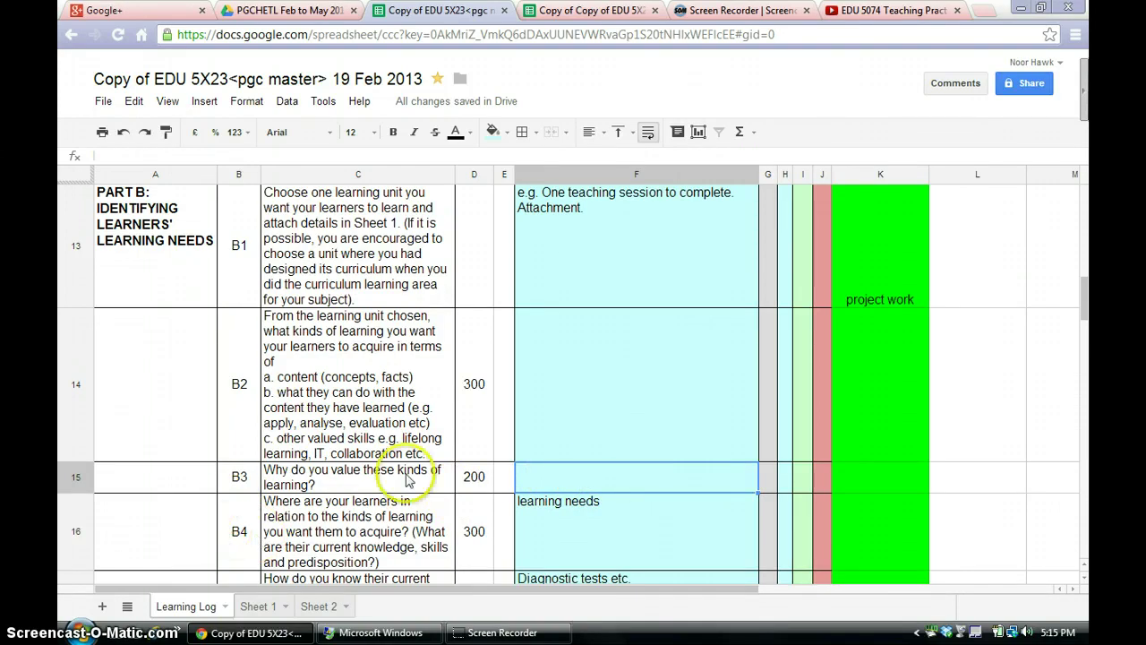
click(638, 482)
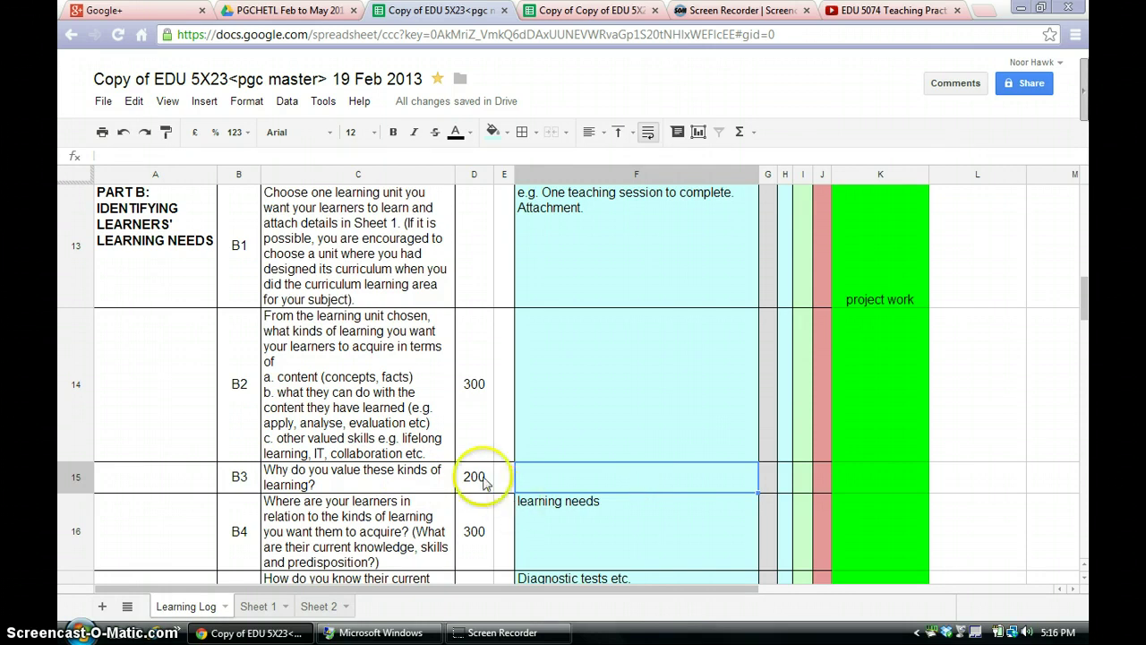
- Examine the answer cells for B4 on learning needs and B5 on evidence of the learners' current knowledge
click(598, 527)
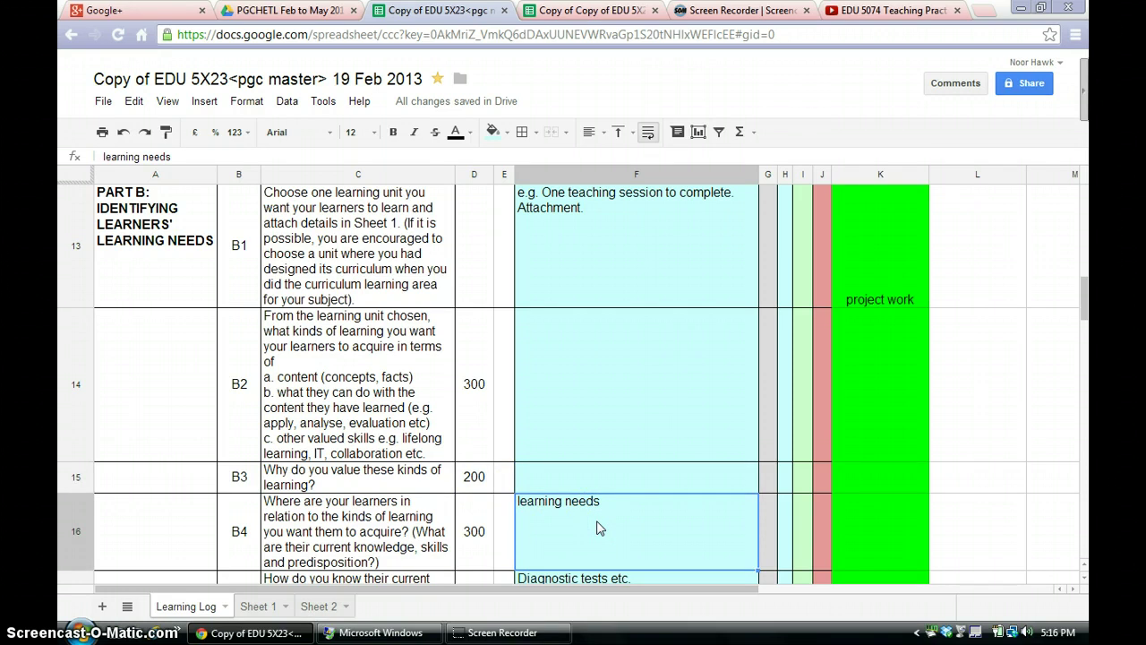
scroll(598, 528, down, 1)
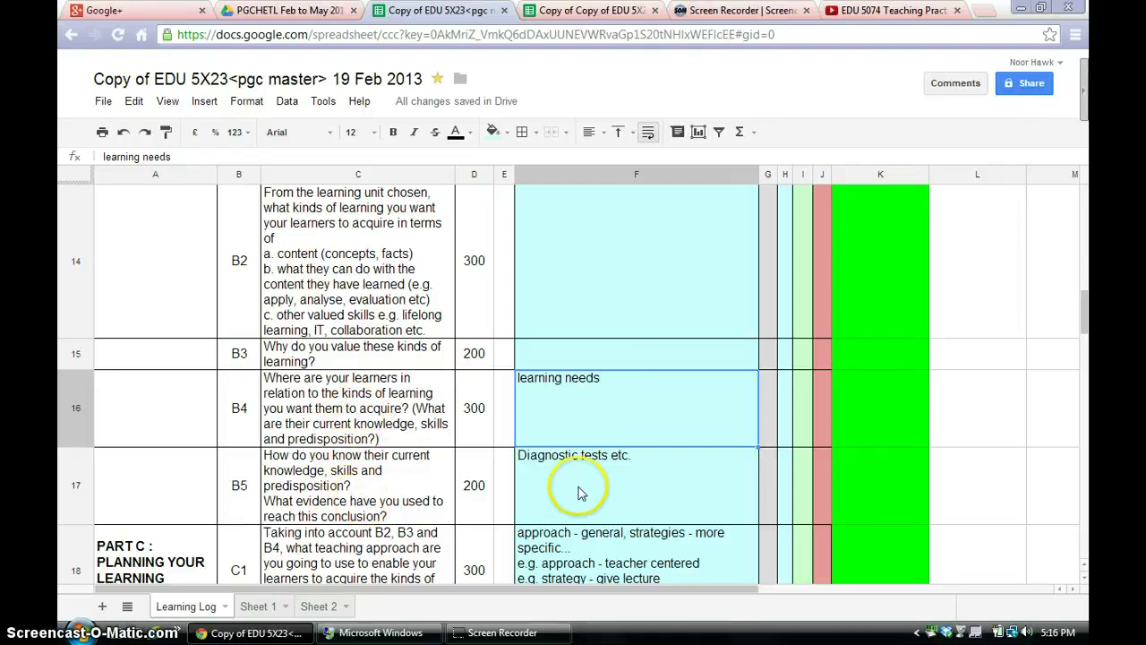
click(606, 404)
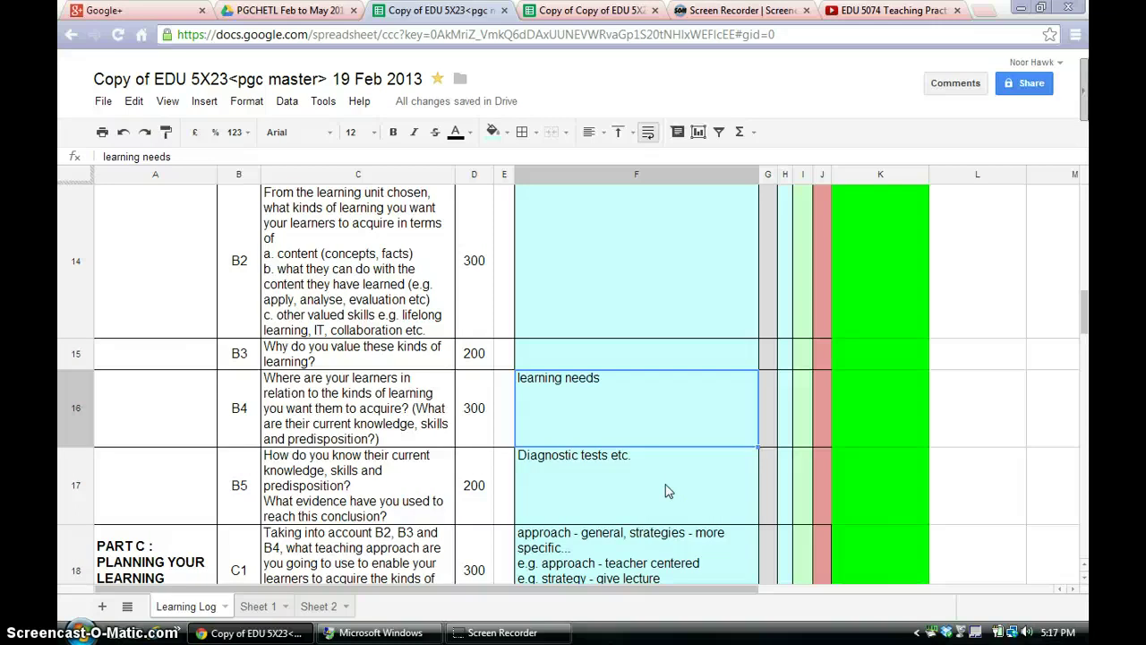
click(592, 486)
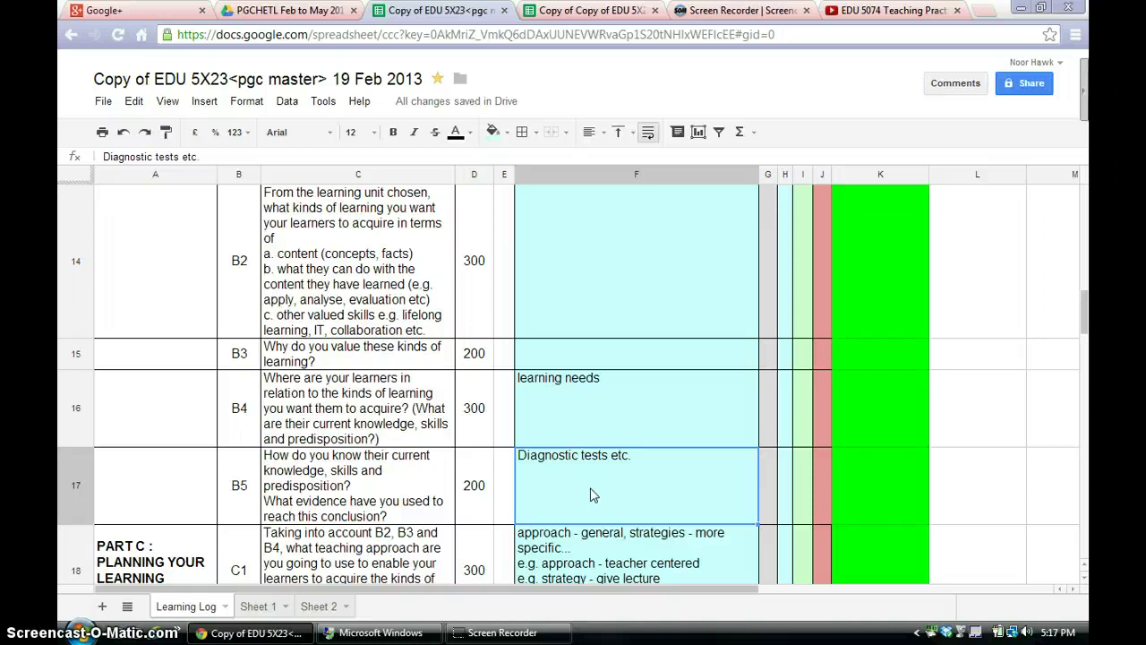
scroll(591, 495, down, 1)
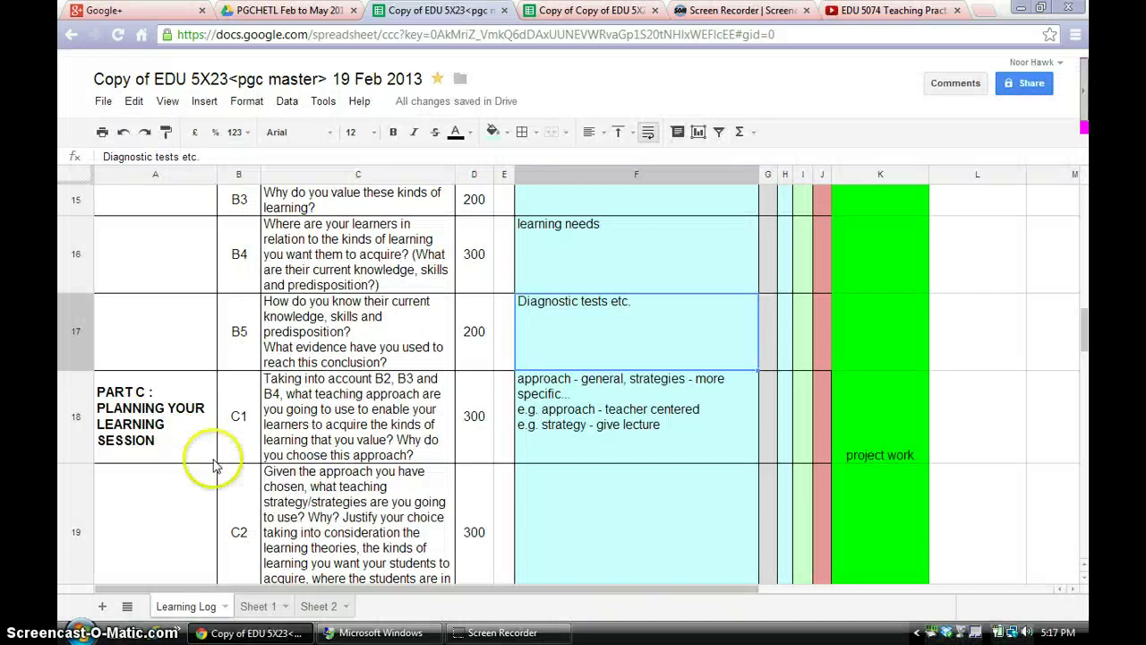
- Examine the Part C heading, question C1 on the teaching approach, and the example notes in its answer cell
click(197, 452)
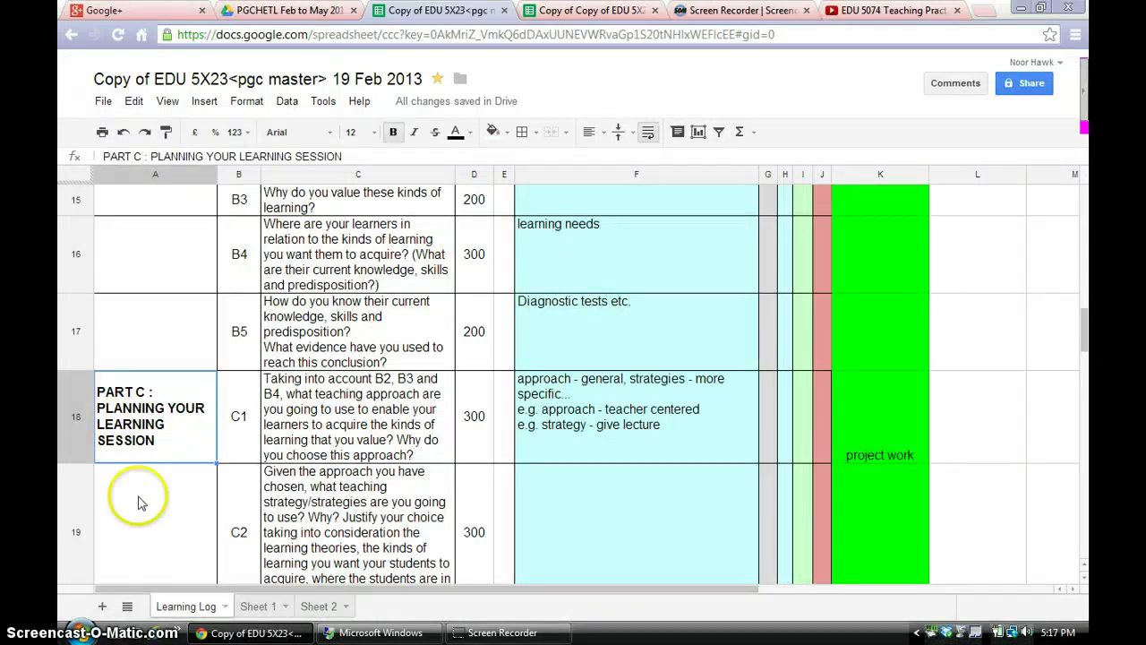
click(369, 422)
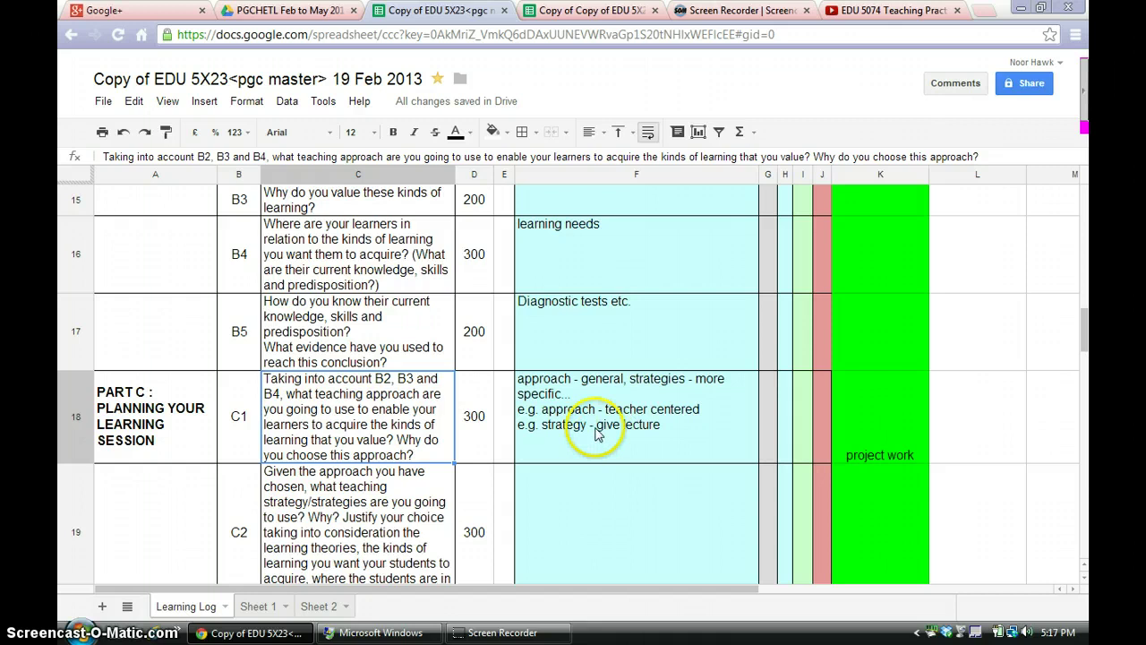
click(593, 414)
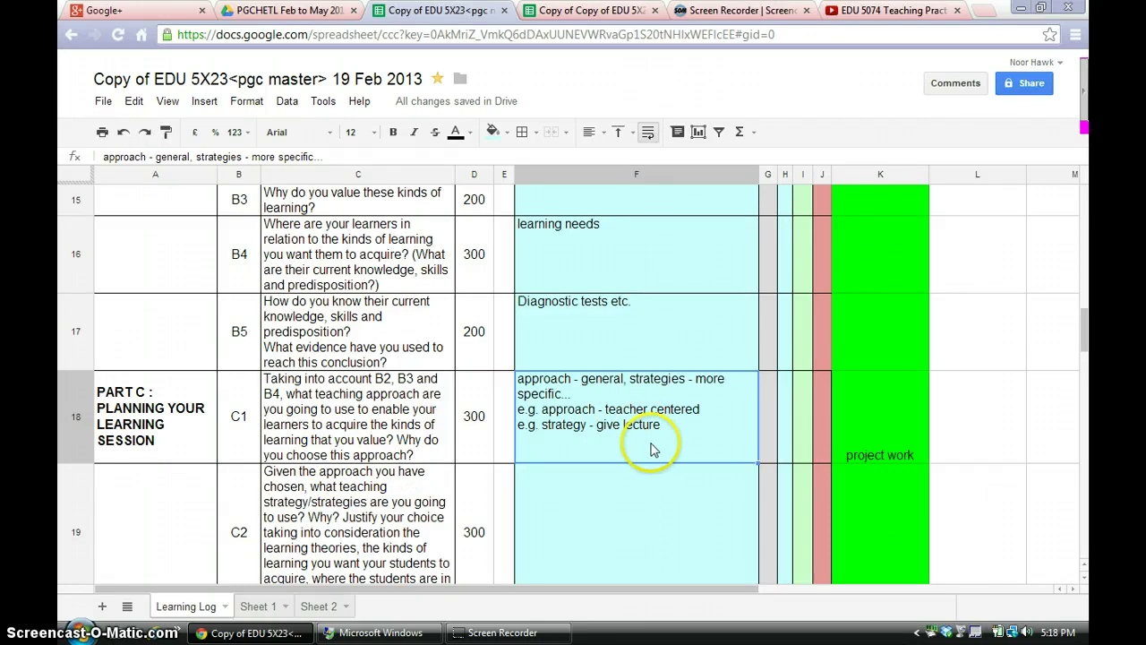
- Examine question C2 on choosing and justifying teaching strategies, along with its empty answer cell
click(466, 456)
scroll(403, 487, down, 2)
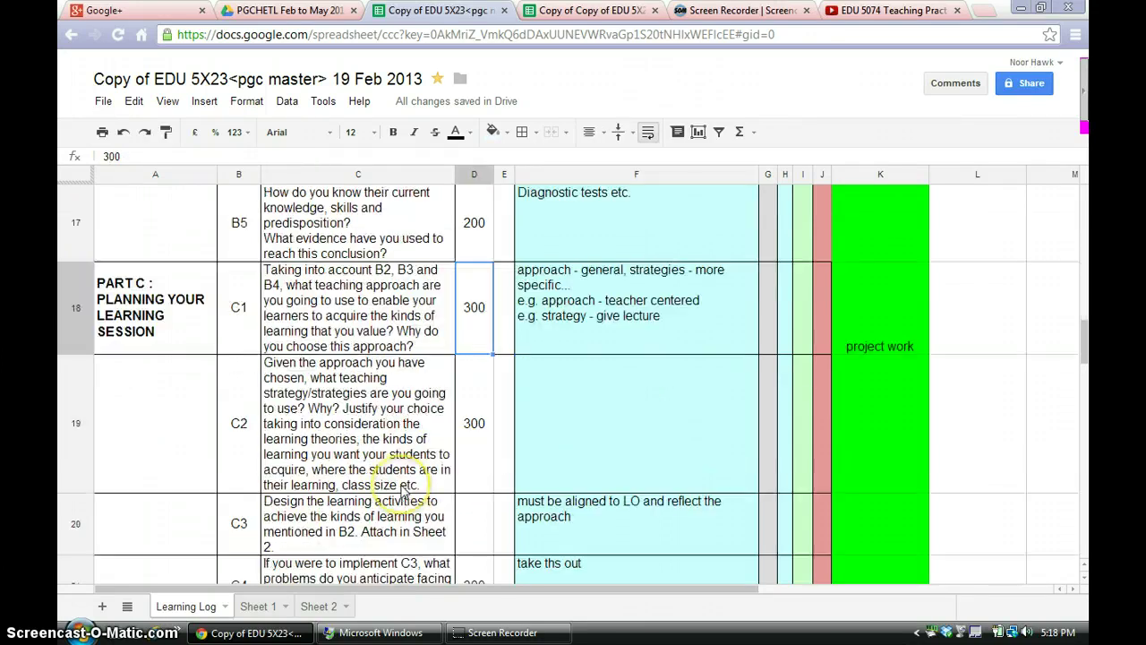
scroll(403, 488, down, 1)
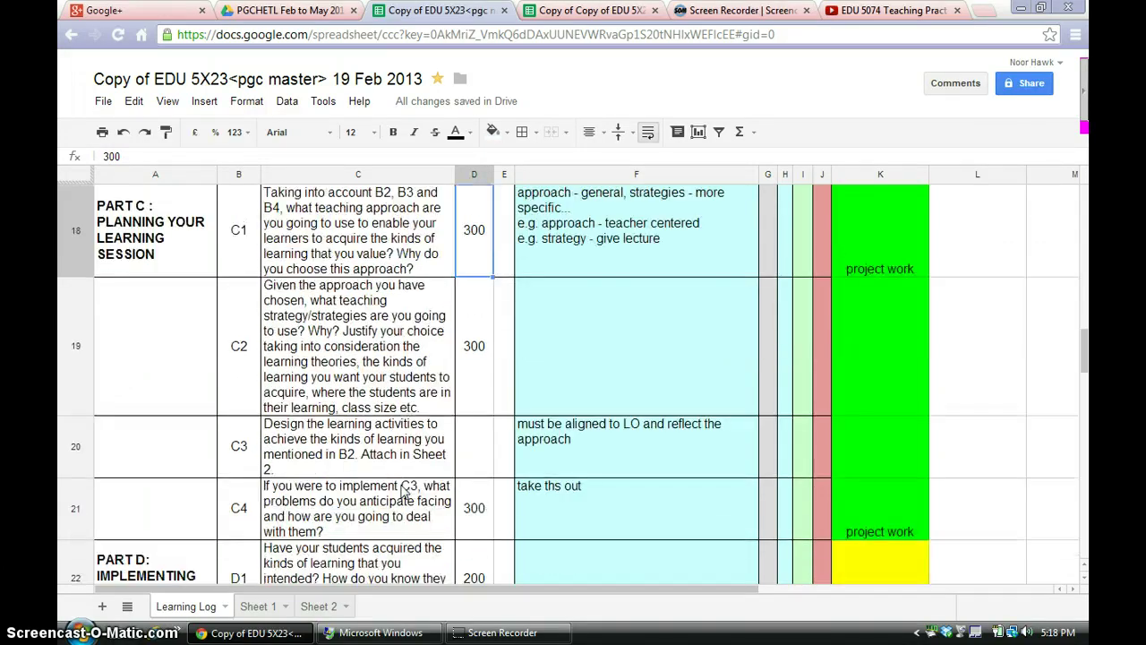
click(387, 381)
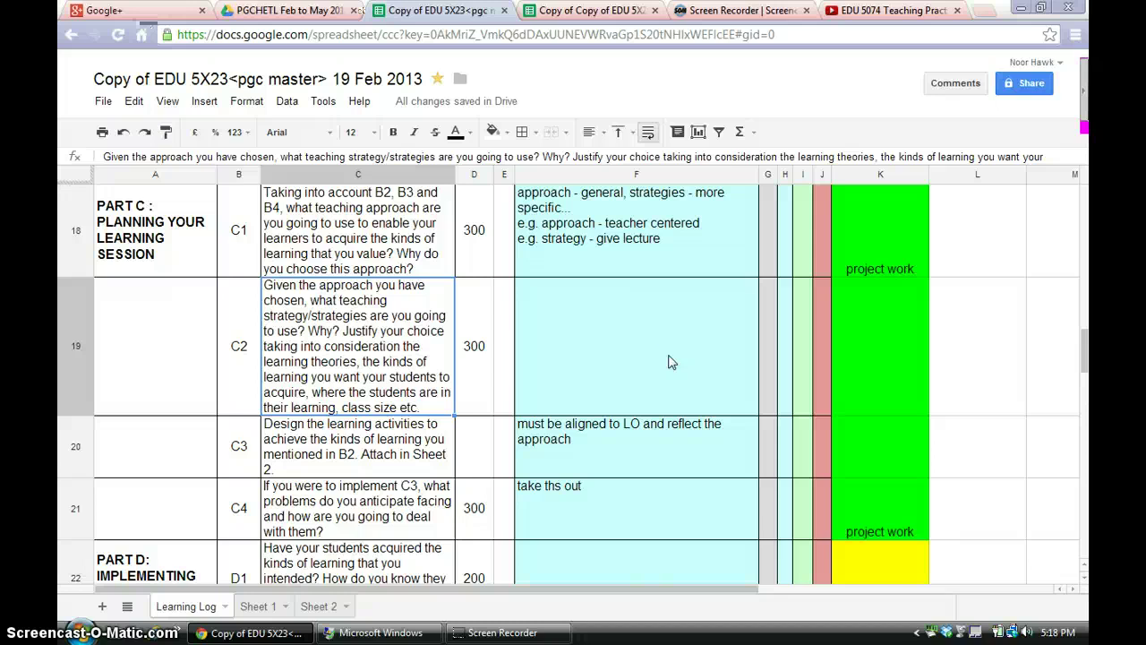
click(668, 360)
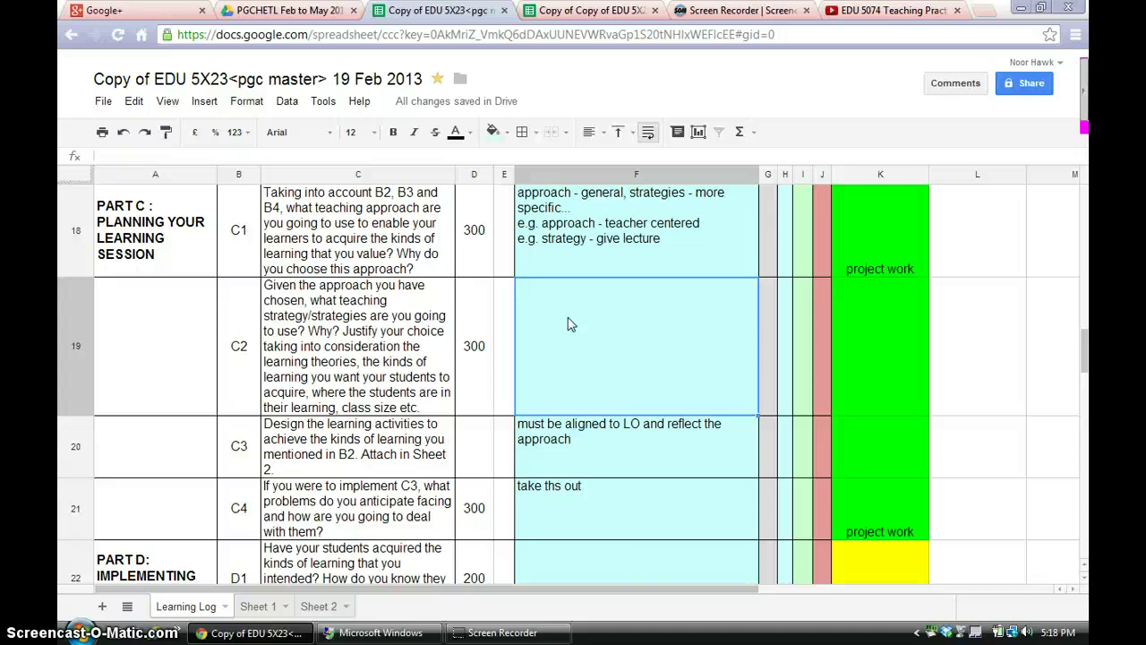
click(665, 352)
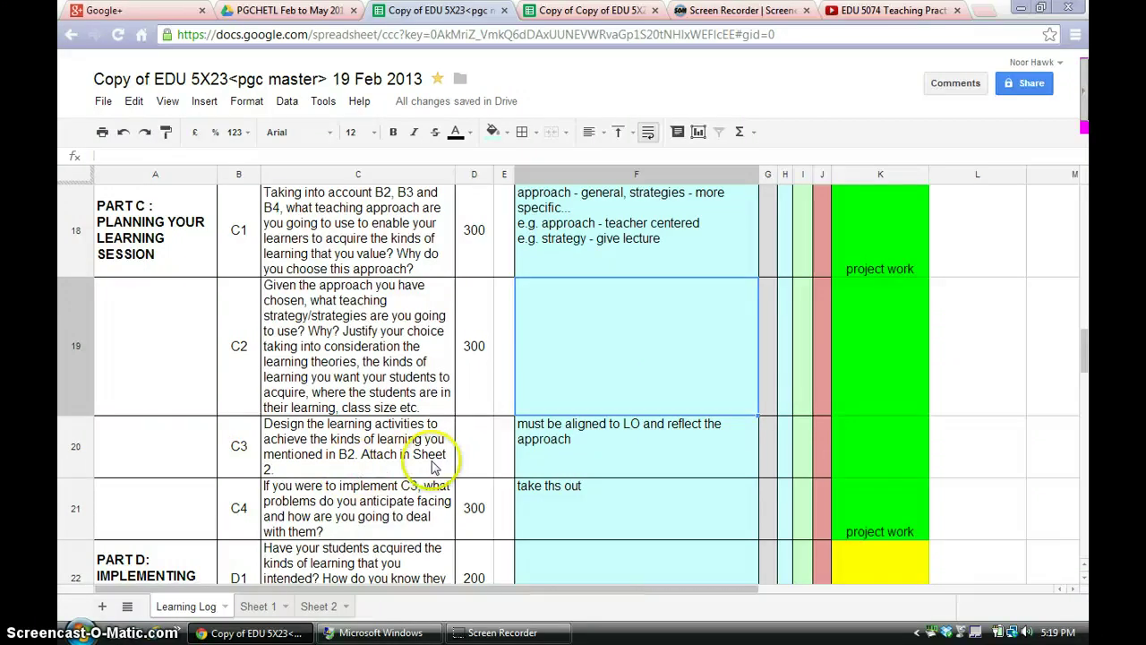
- Open Sheet 2 and examine the teaching and learning activities column, the Justification column and the note on adding rows
click(320, 607)
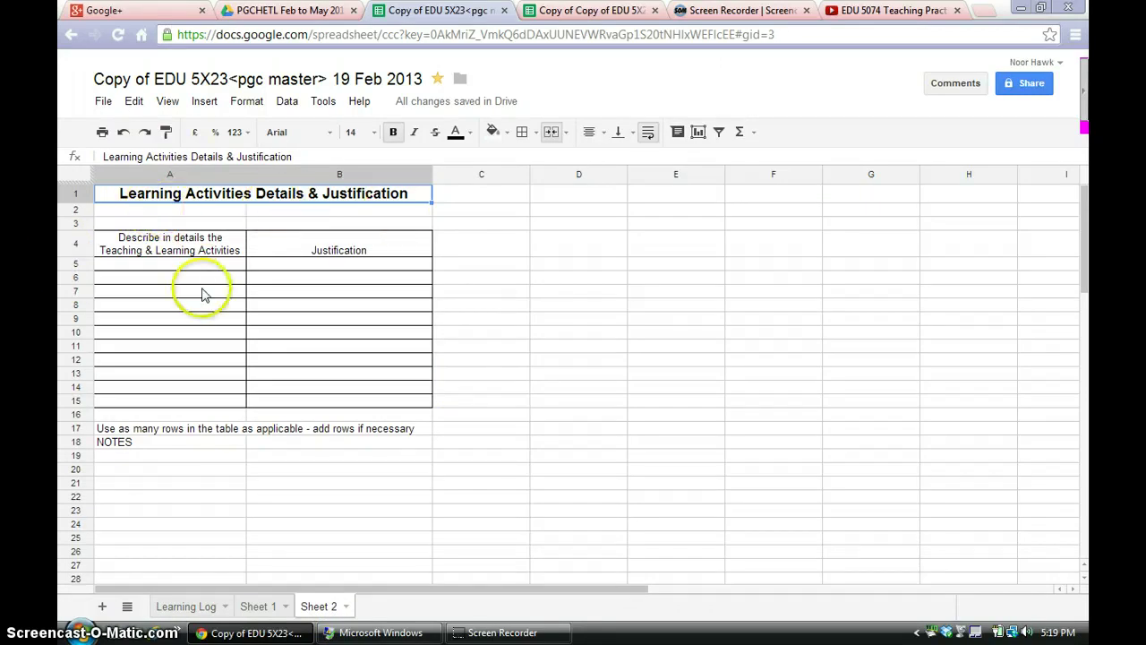
click(151, 248)
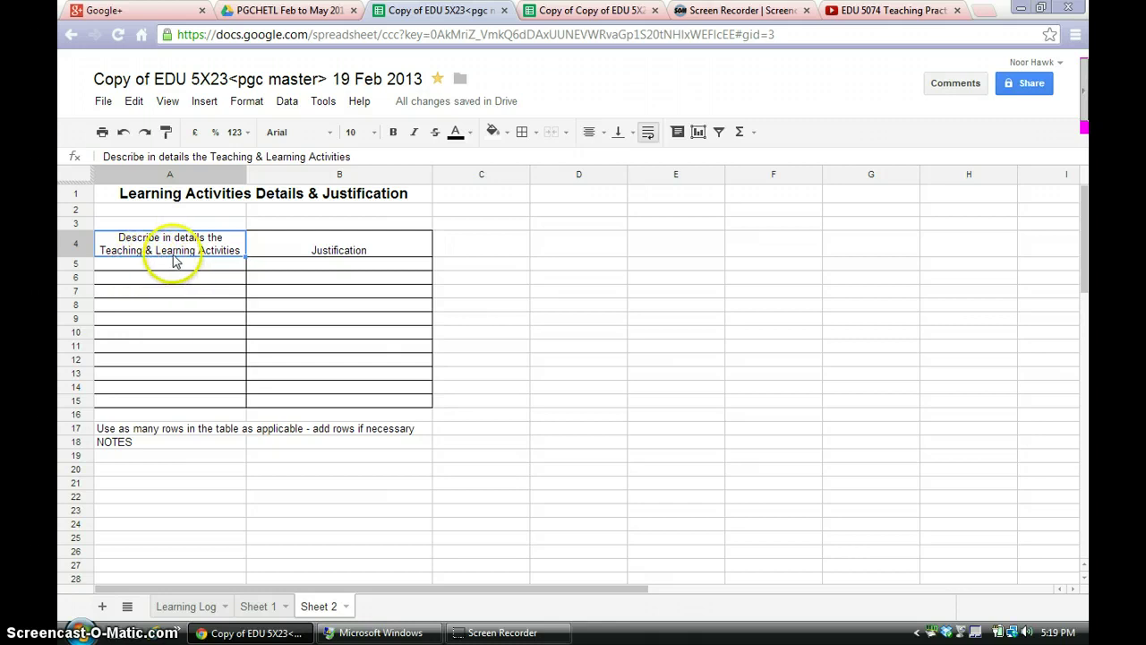
click(366, 254)
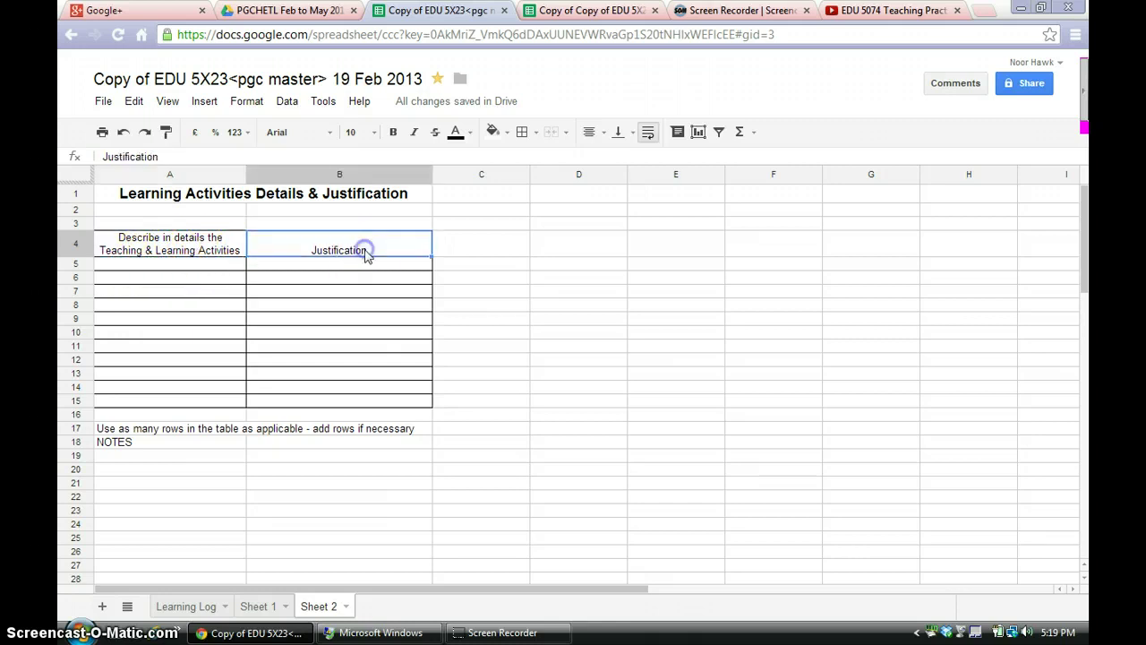
click(134, 432)
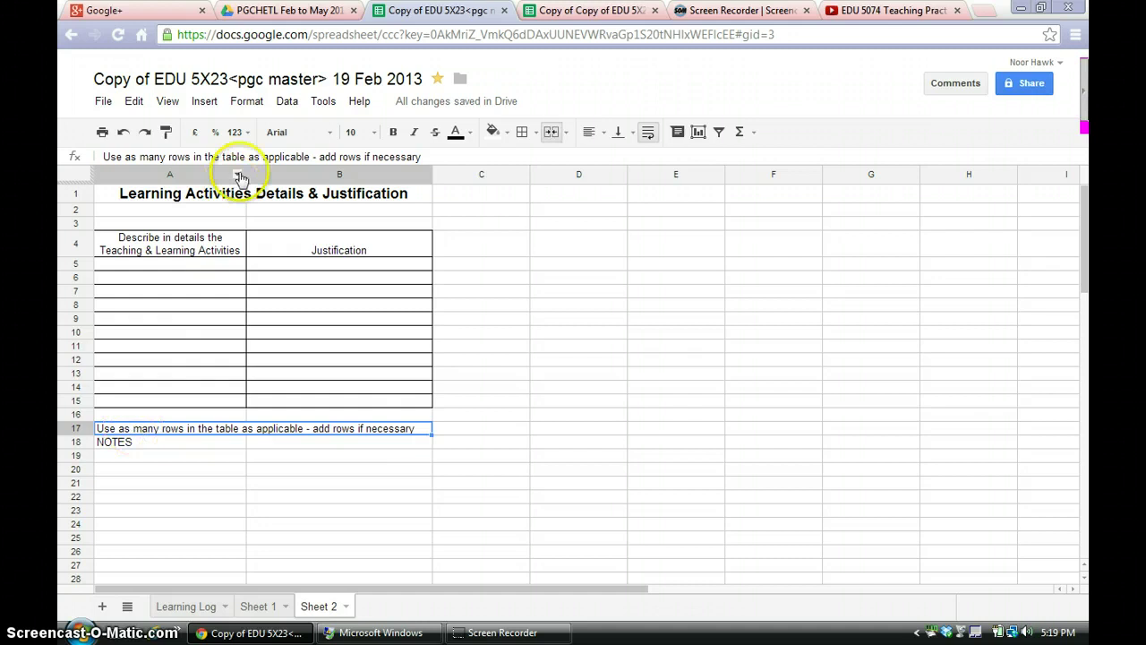
- Return to the Learning Log sheet and examine C3's answer note on designing learning activities, comparing it with the C1 approach notes
click(179, 606)
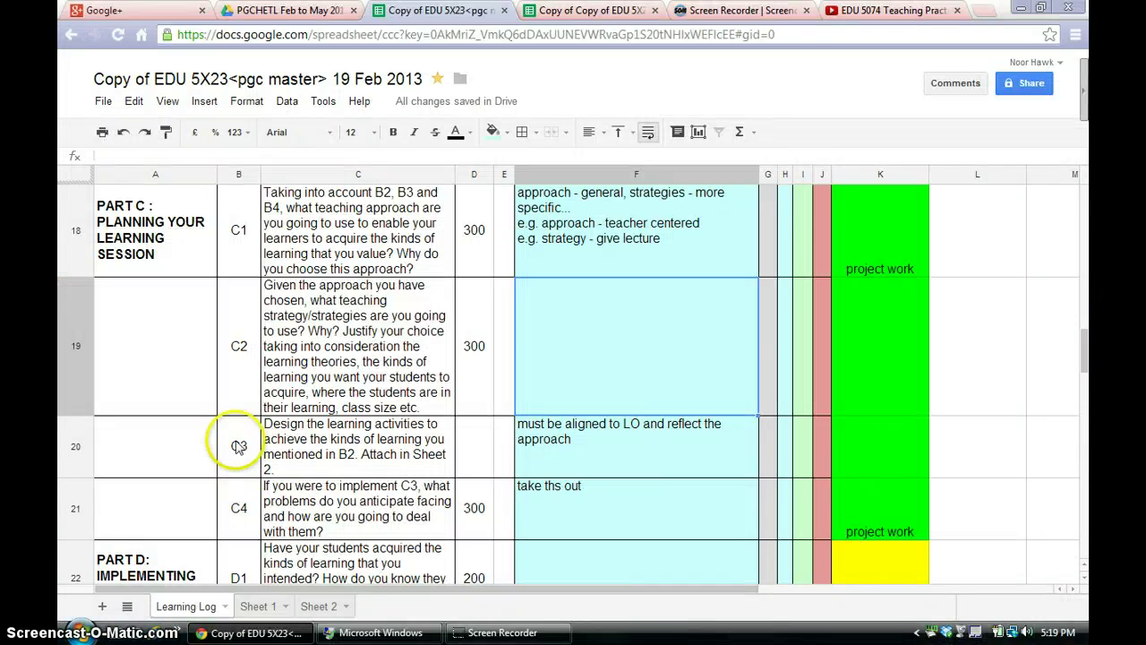
click(234, 442)
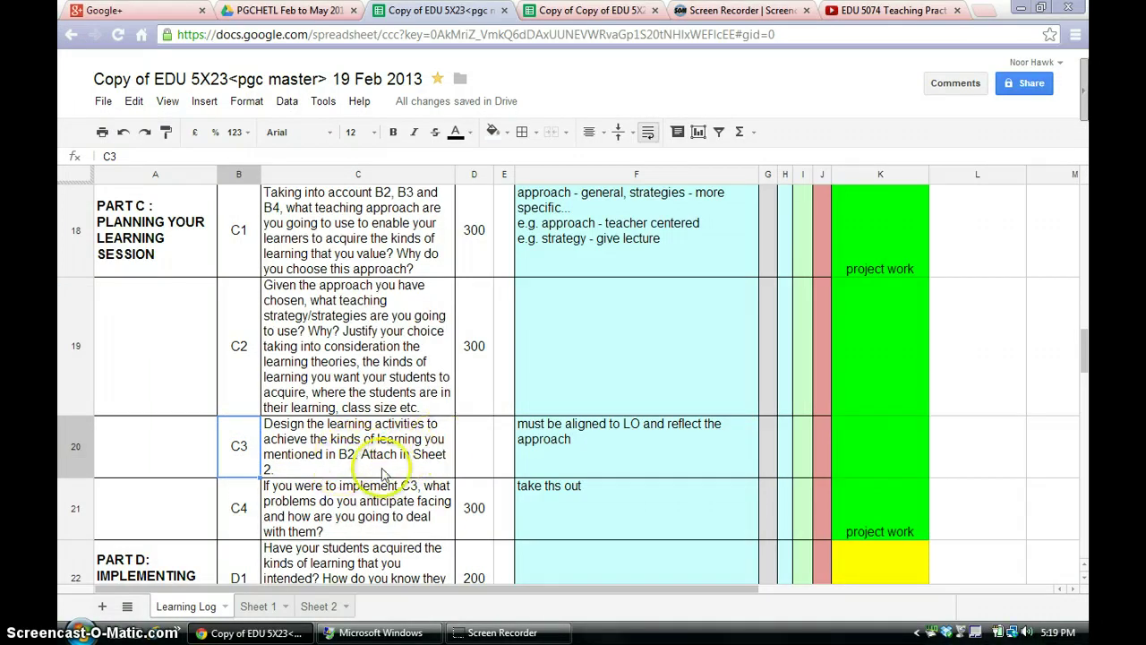
click(641, 444)
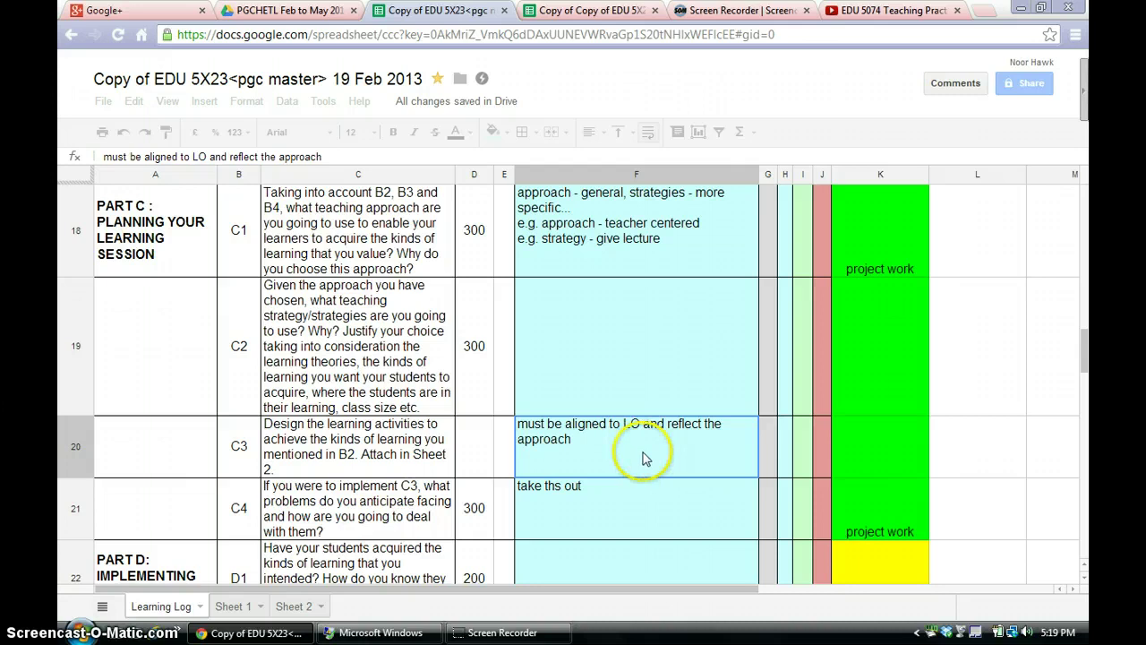
click(612, 230)
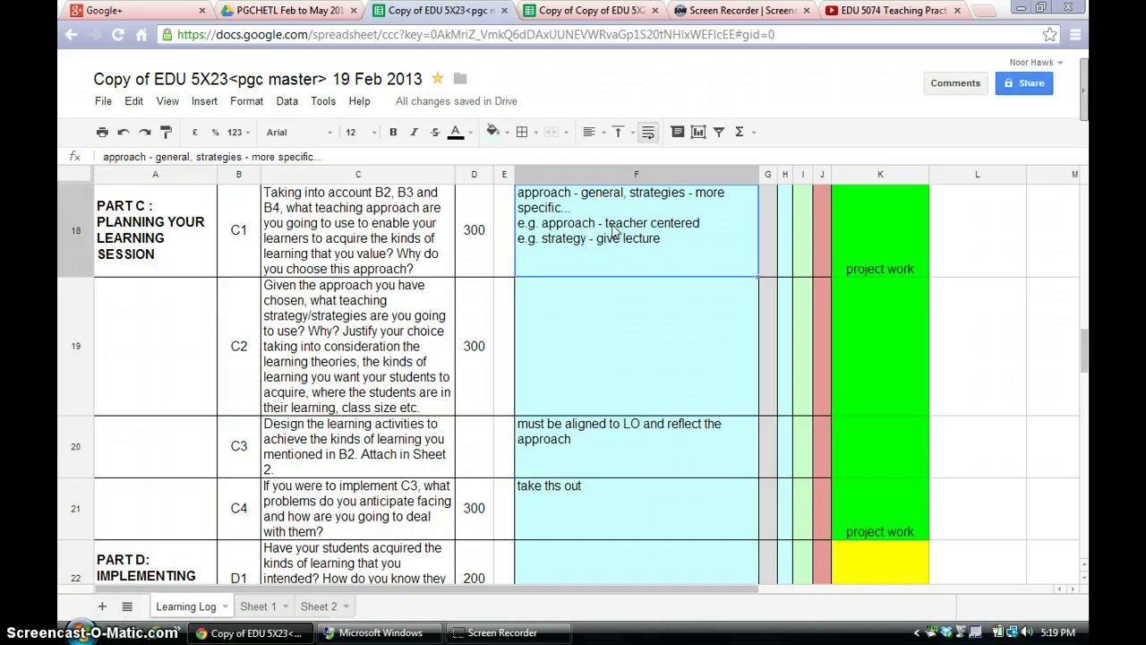
click(621, 462)
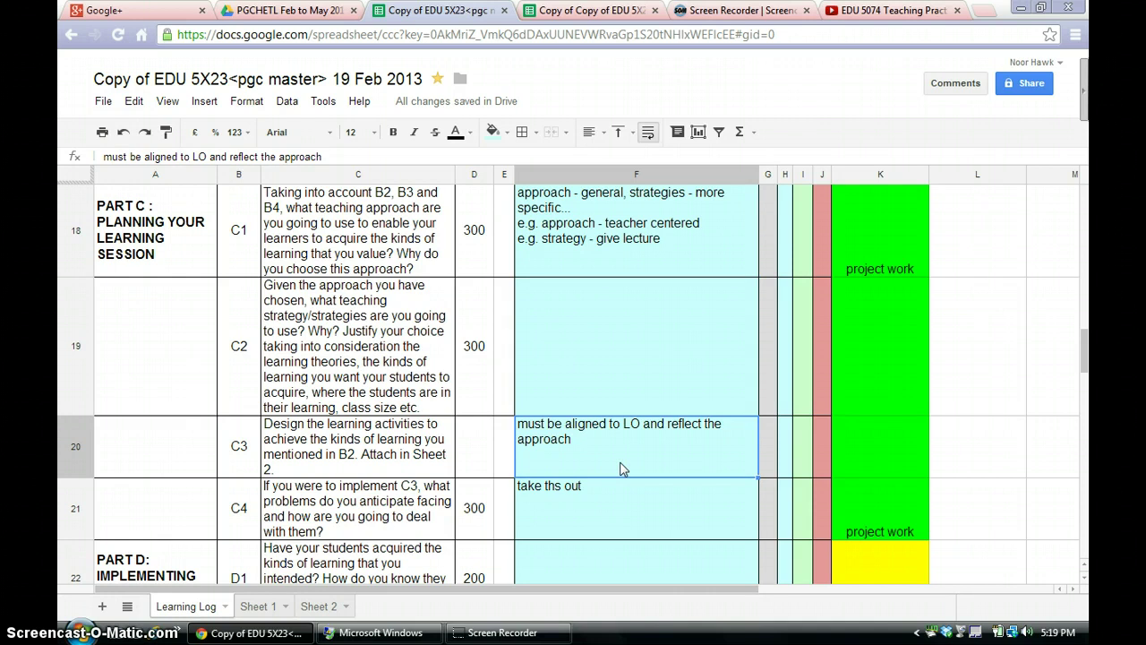
- Examine question C4 on anticipated problems in implementing C3, along with the C3 and C4 answer cells
click(237, 518)
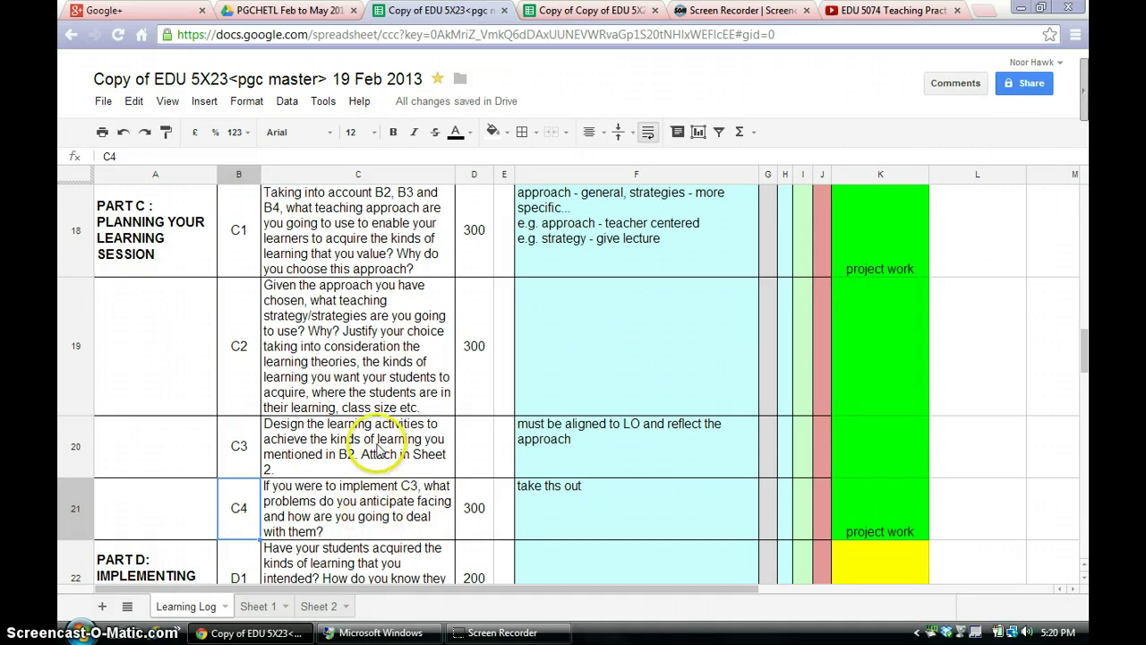
click(574, 457)
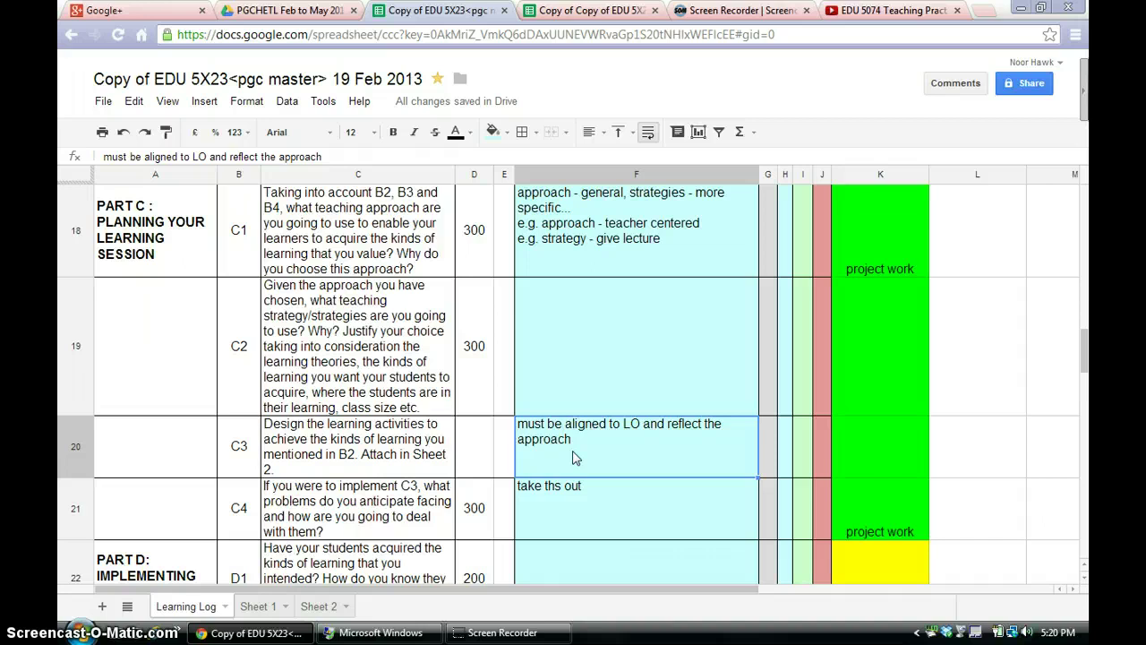
click(376, 523)
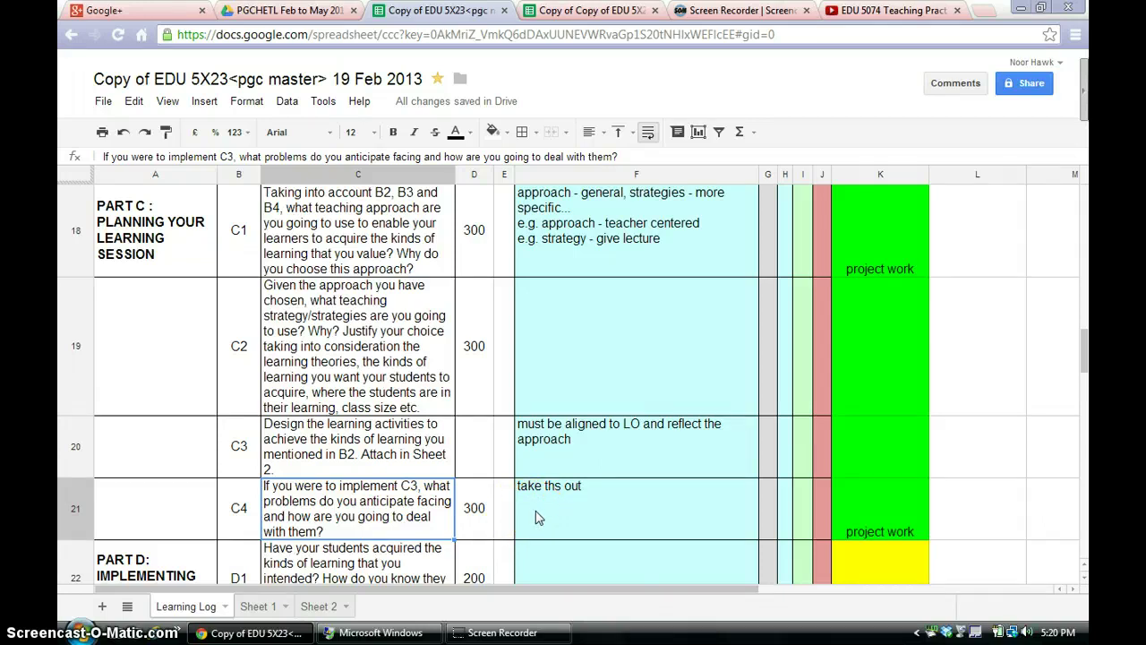
click(598, 507)
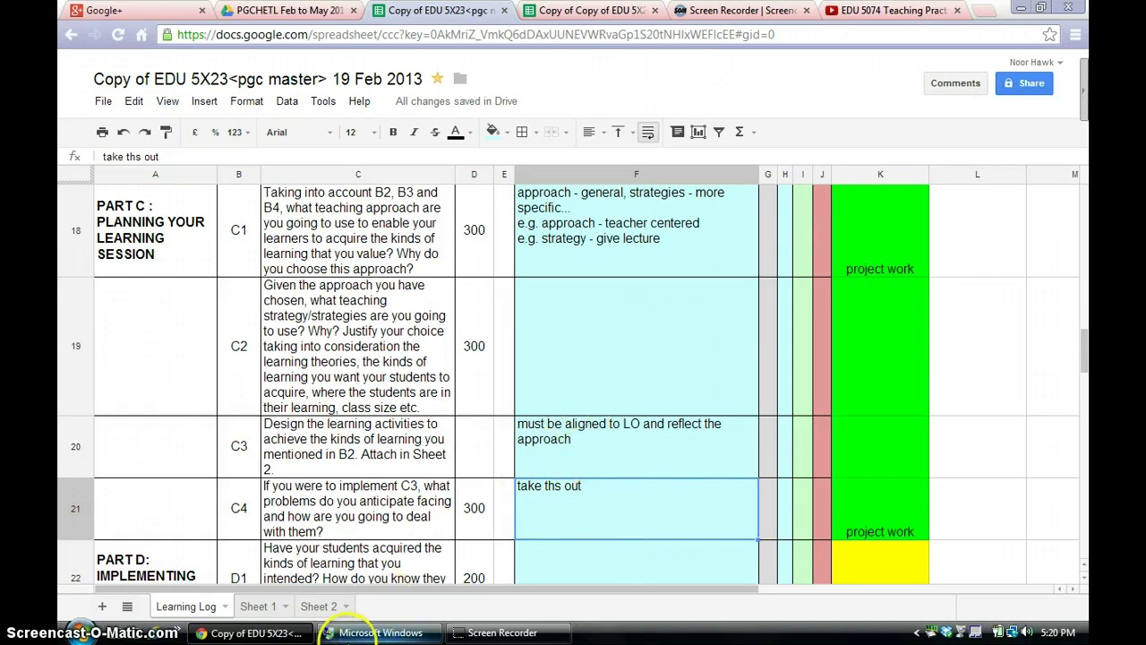
mouse_move(371, 638)
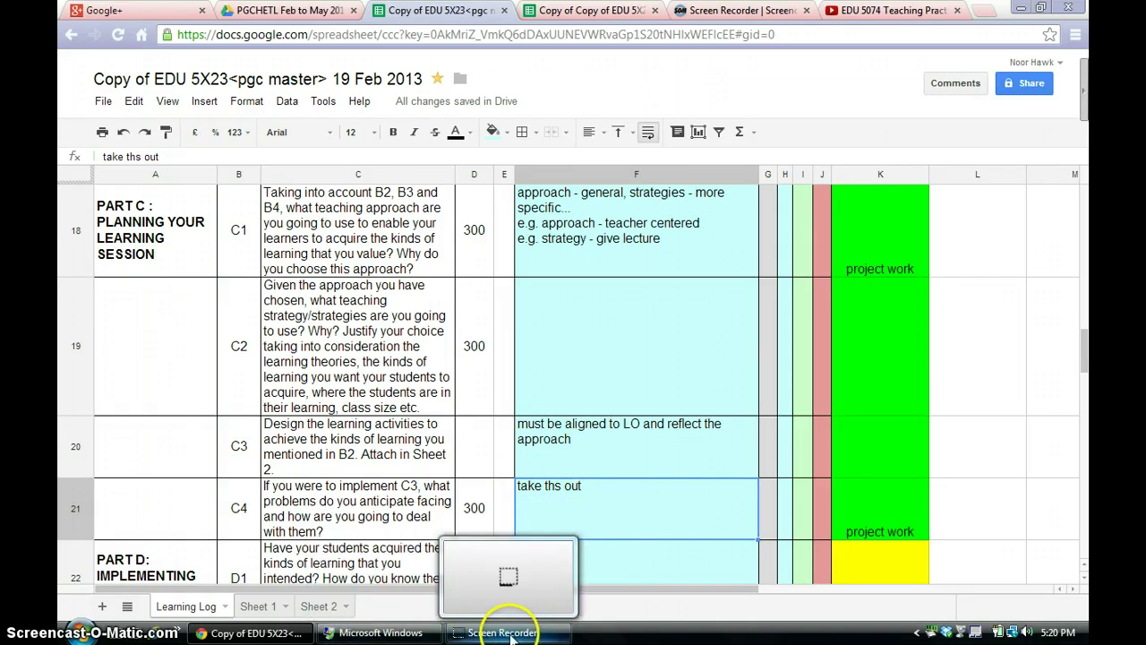